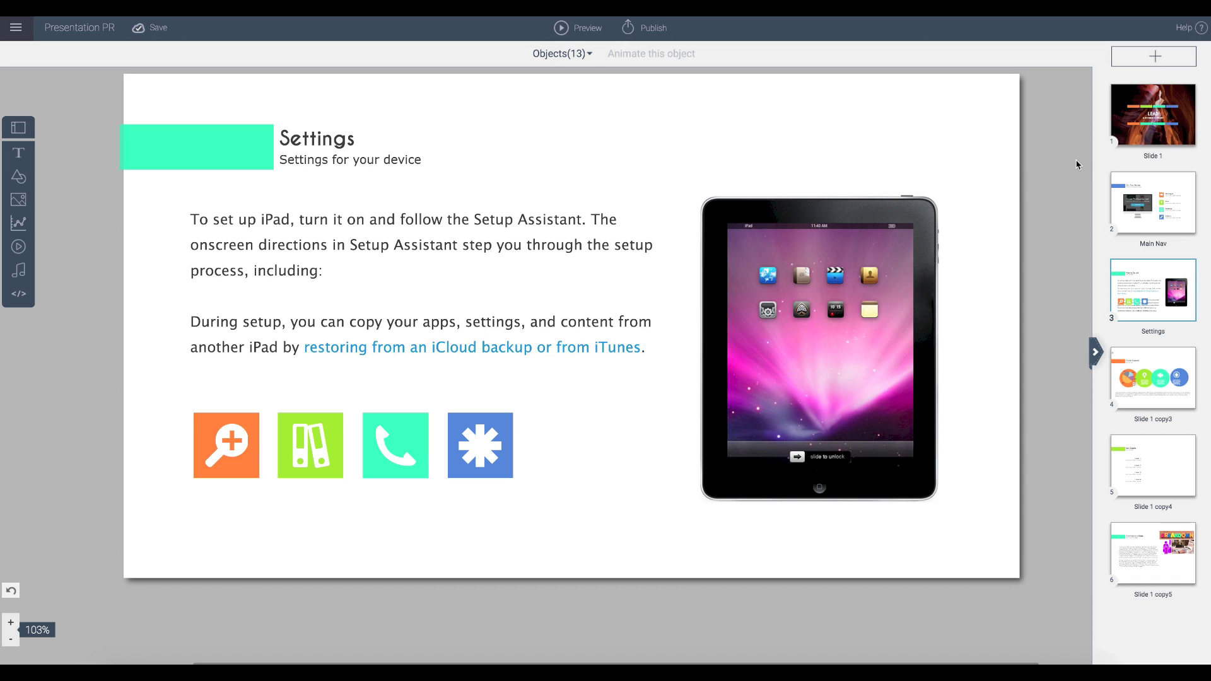
# Go to the LEAD title slide and start a preview of the Presentation PR deck
pyautogui.click(1138, 128)
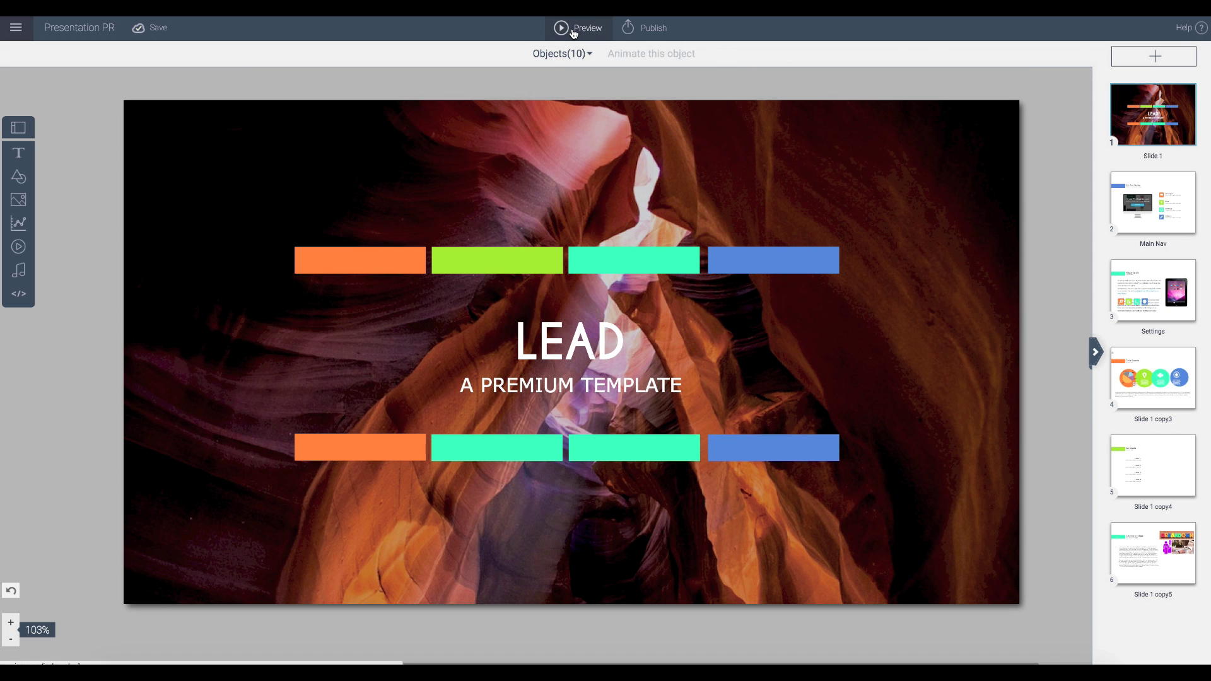
pyautogui.click(574, 29)
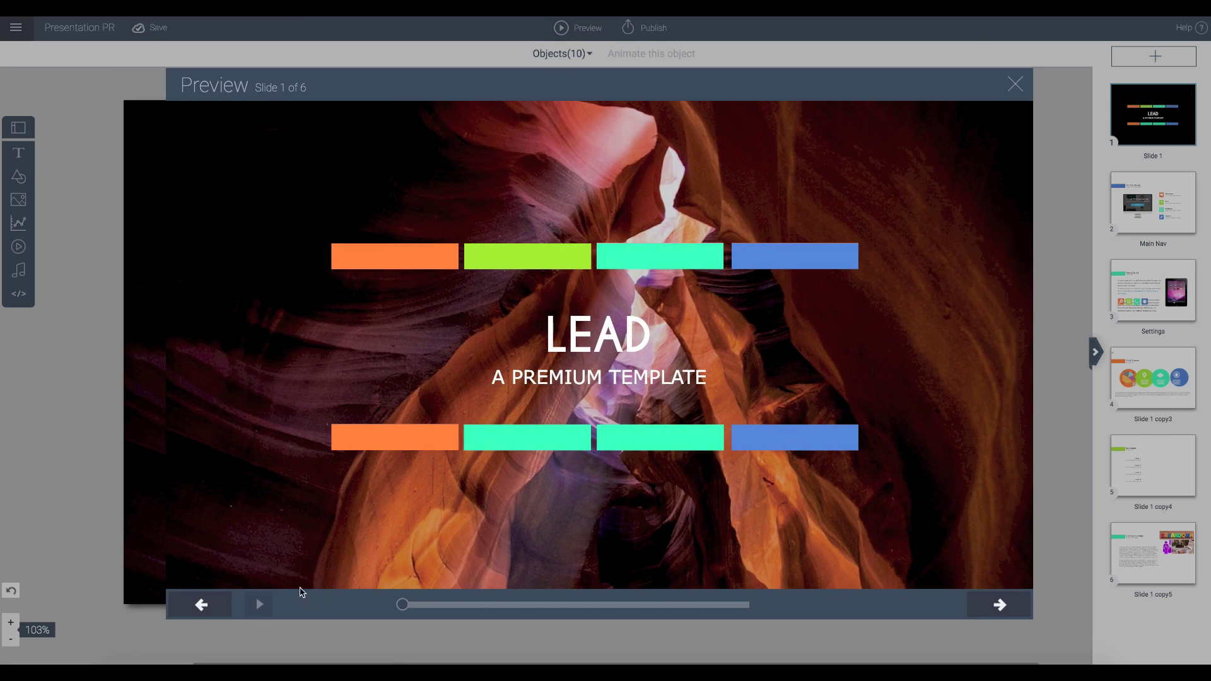
pyautogui.click(1003, 606)
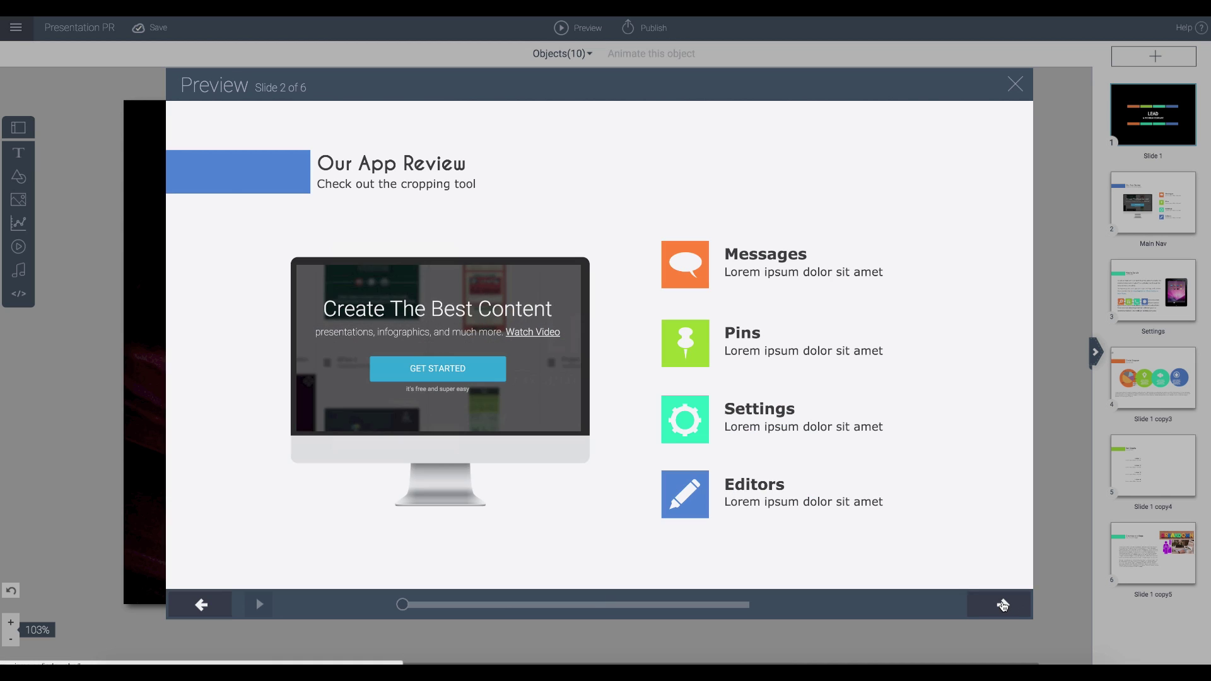
pyautogui.click(1003, 606)
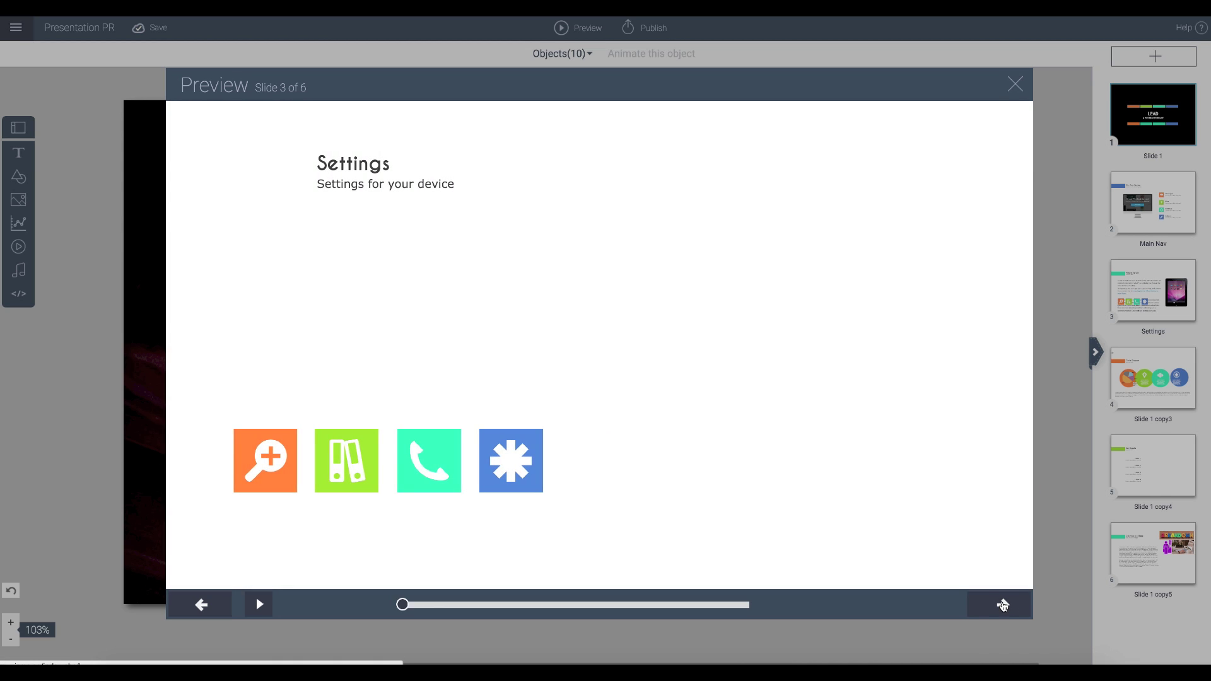
pyautogui.click(1003, 606)
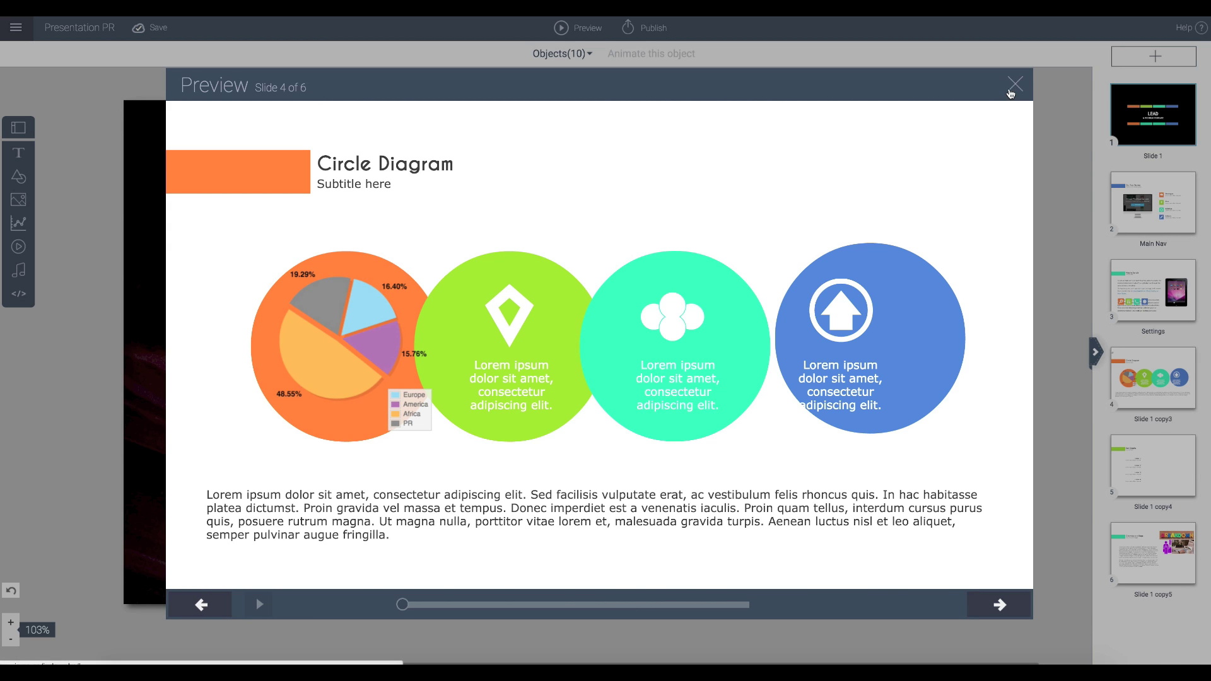
pyautogui.click(1013, 86)
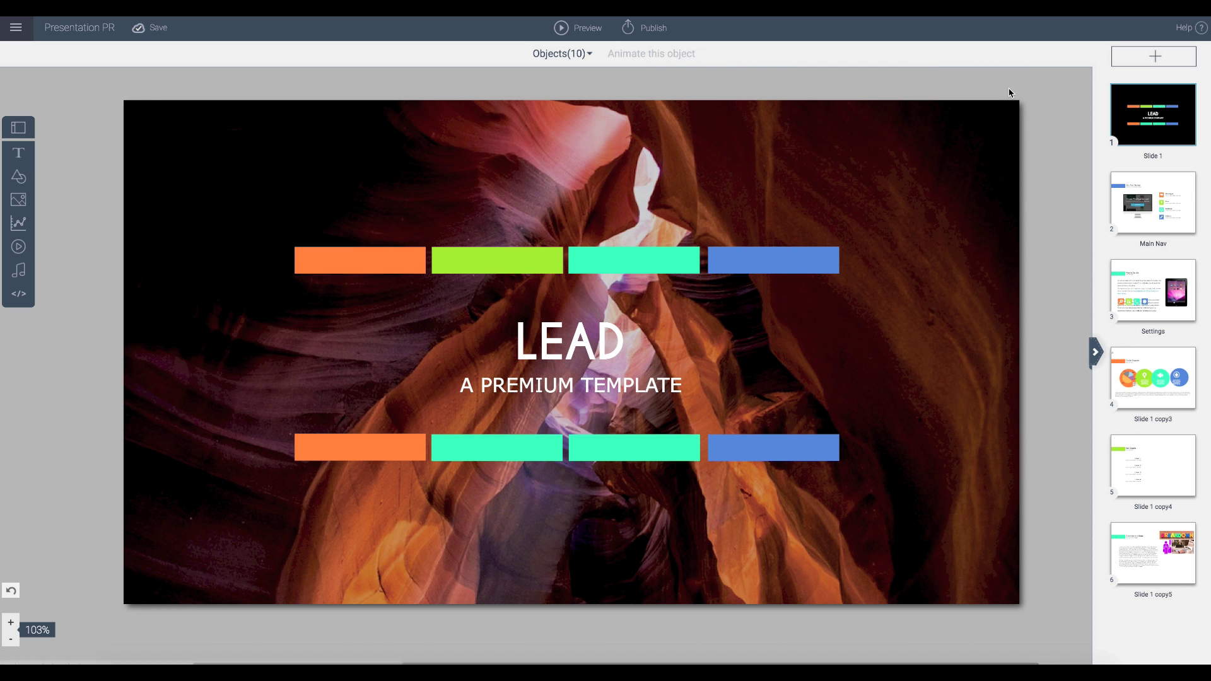
# Open slide 2, 'Main Nav', with the Our App Review layout
pyautogui.click(1167, 218)
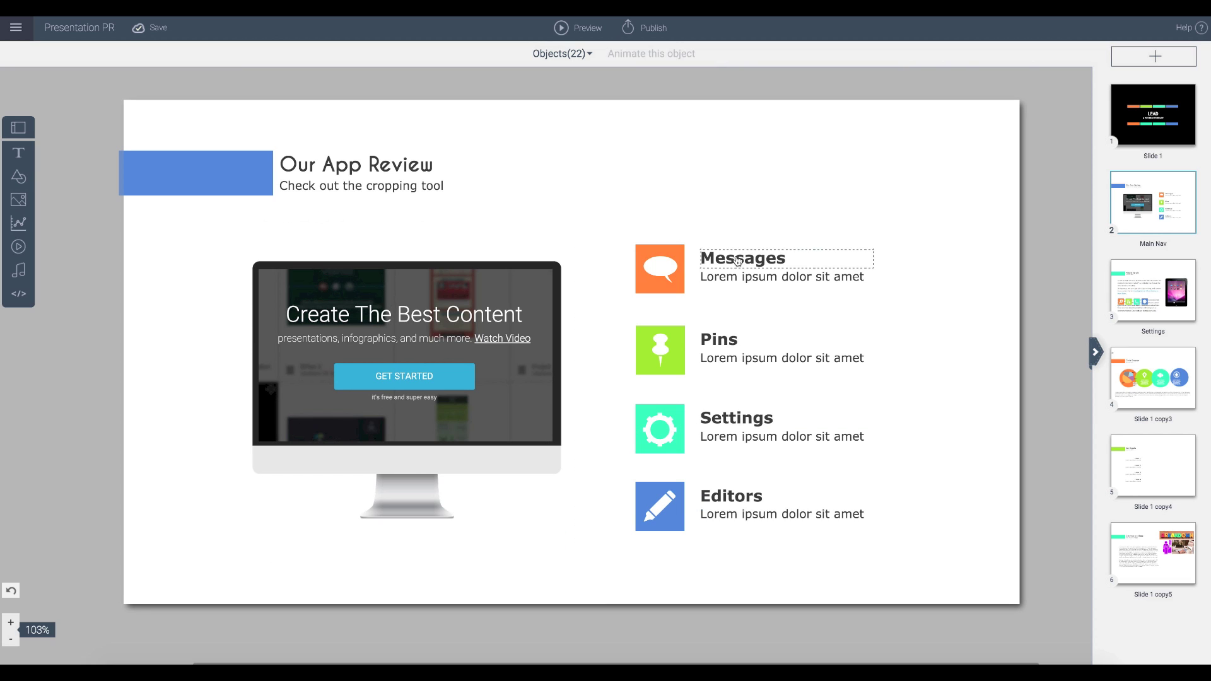
pyautogui.click(684, 415)
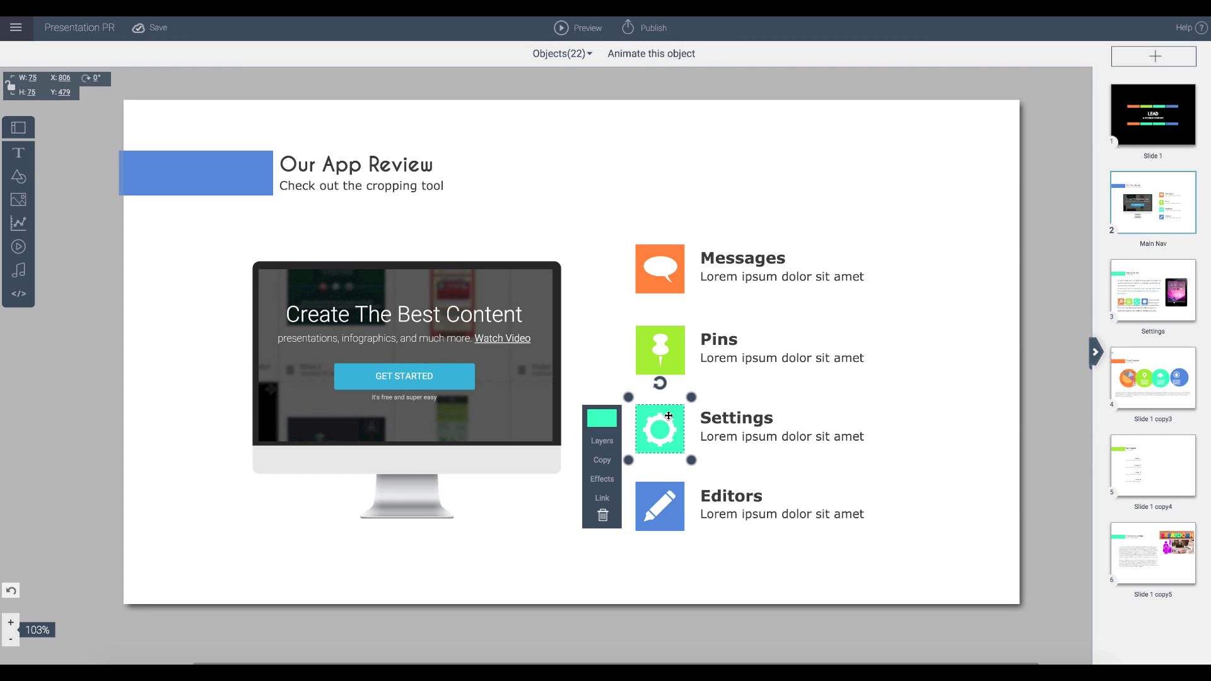
pyautogui.click(602, 498)
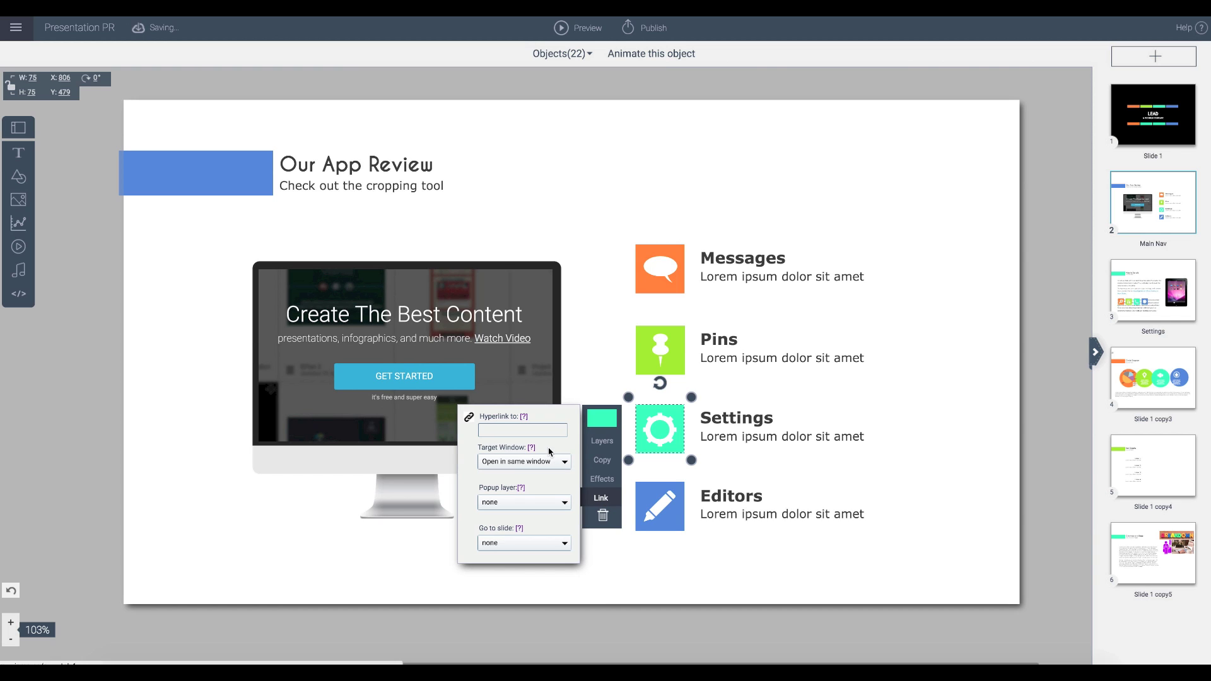
pyautogui.click(496, 432)
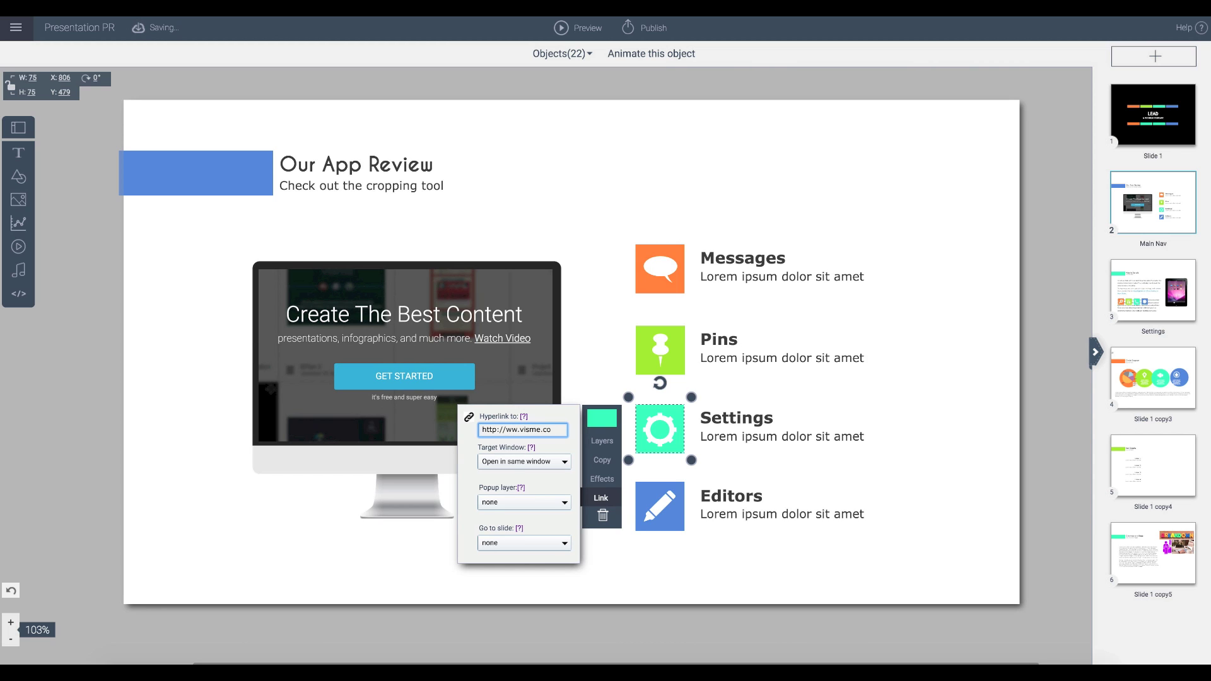
pyautogui.click(498, 465)
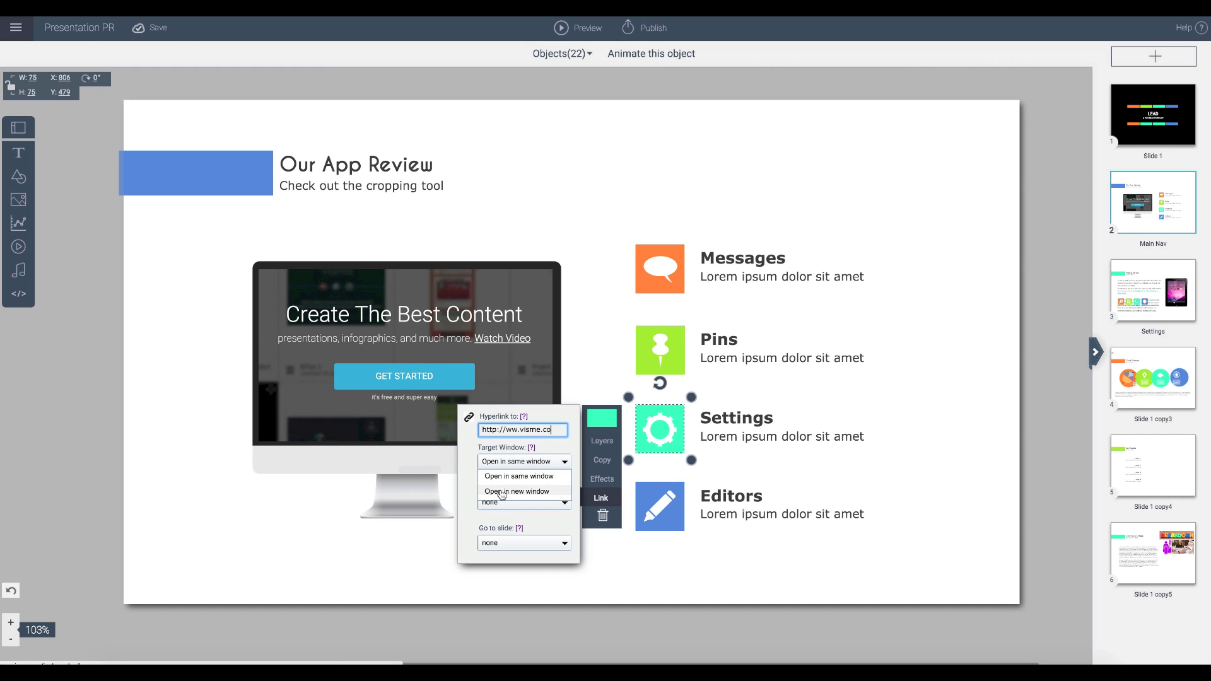
pyautogui.click(514, 476)
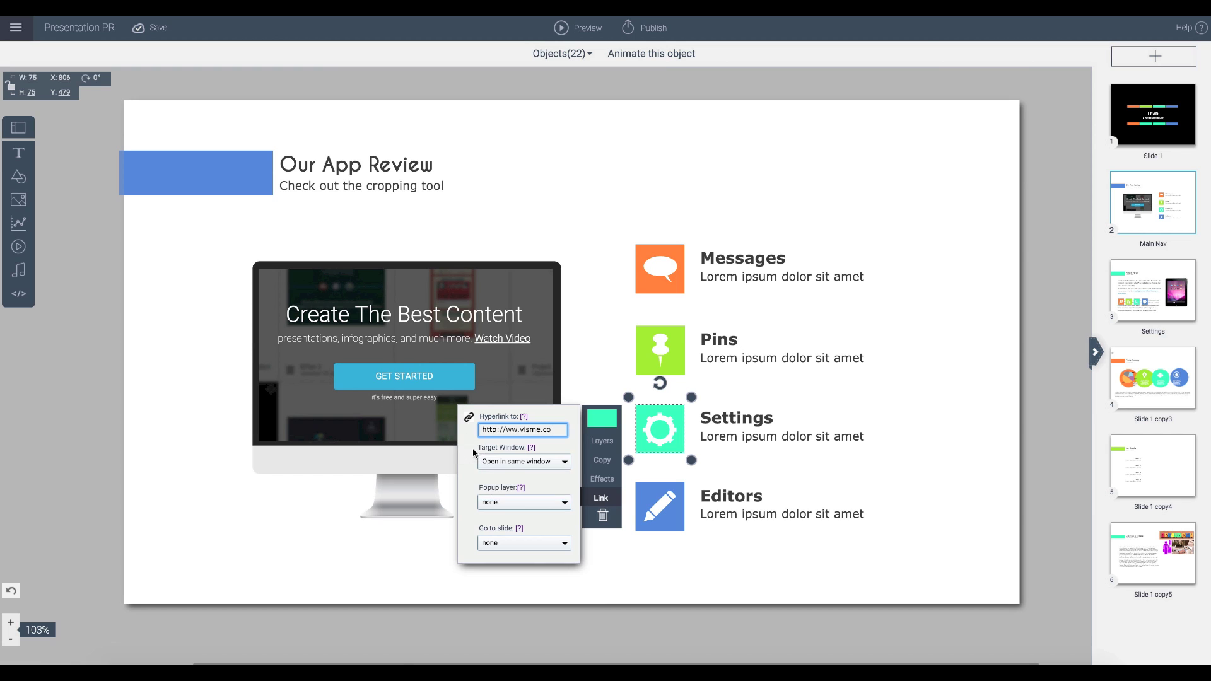
# Leave the popup layer on none and delete the web address from the gear icon's link
pyautogui.click(525, 503)
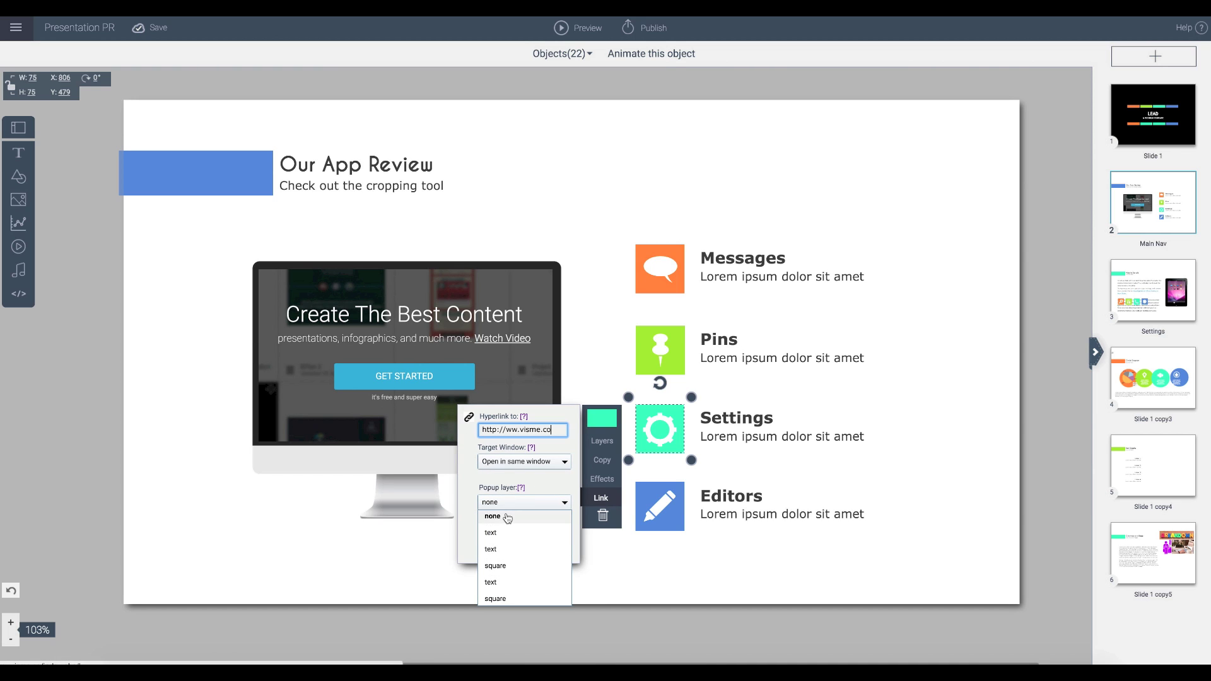
pyautogui.click(486, 487)
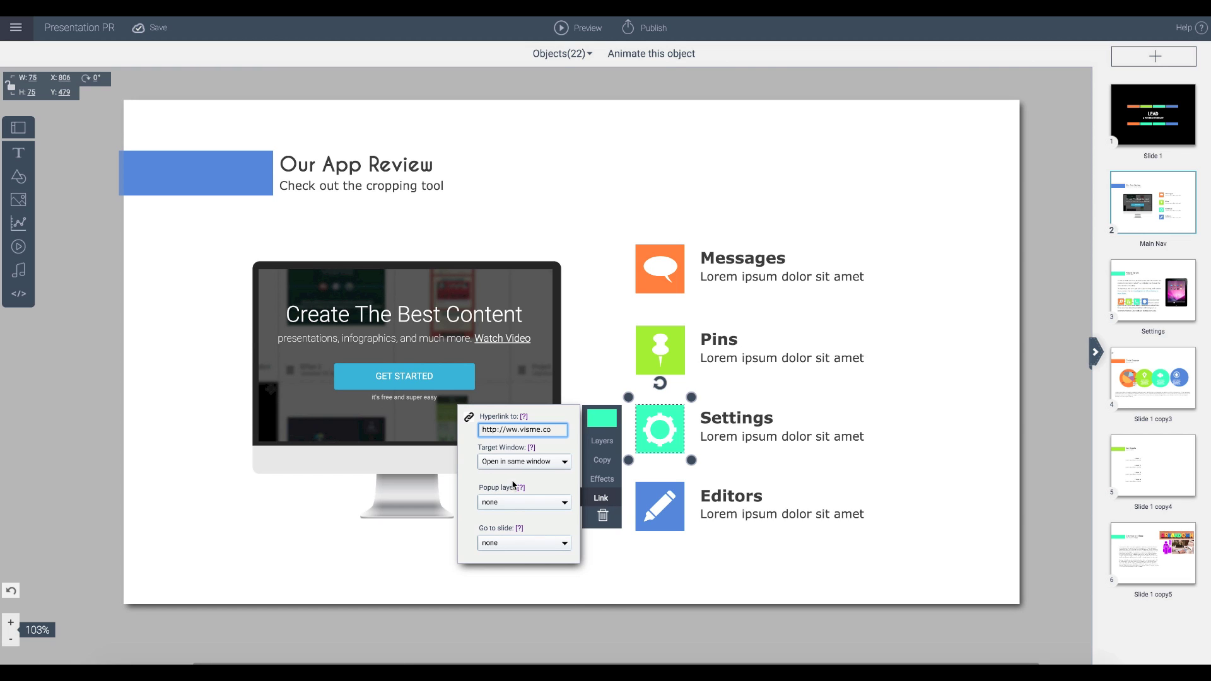
pyautogui.click(518, 545)
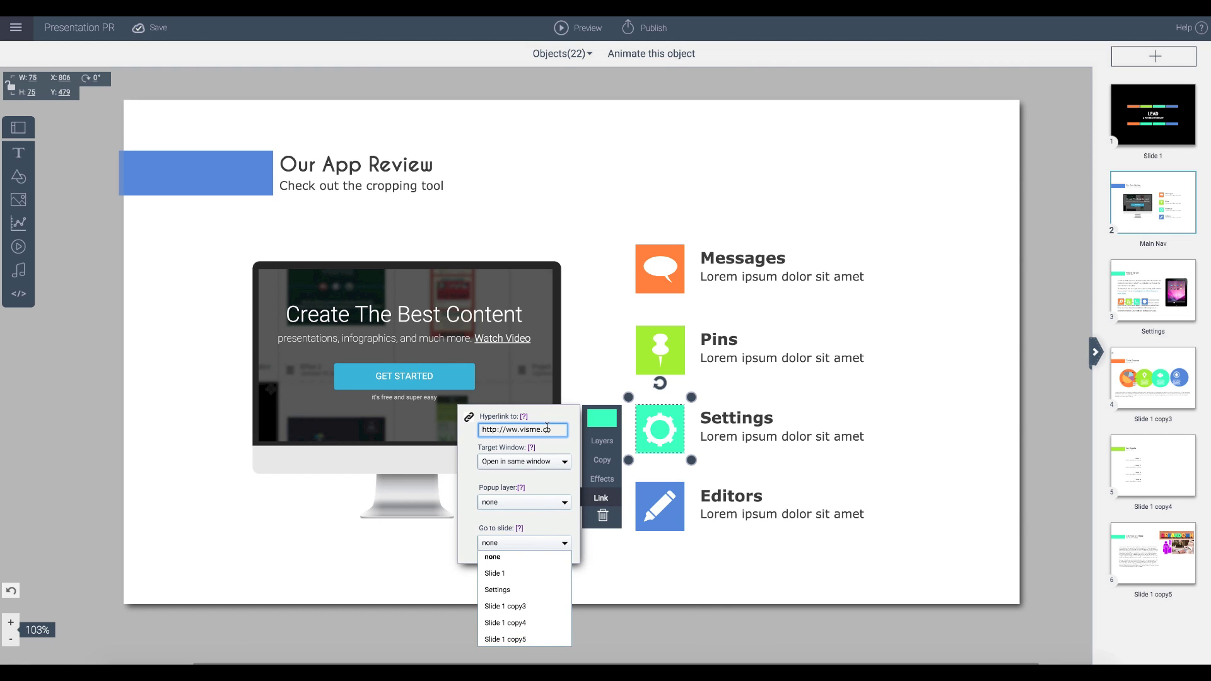
pyautogui.moveTo(549, 430); pyautogui.dragTo(481, 430)
pyautogui.press('BackSpace')
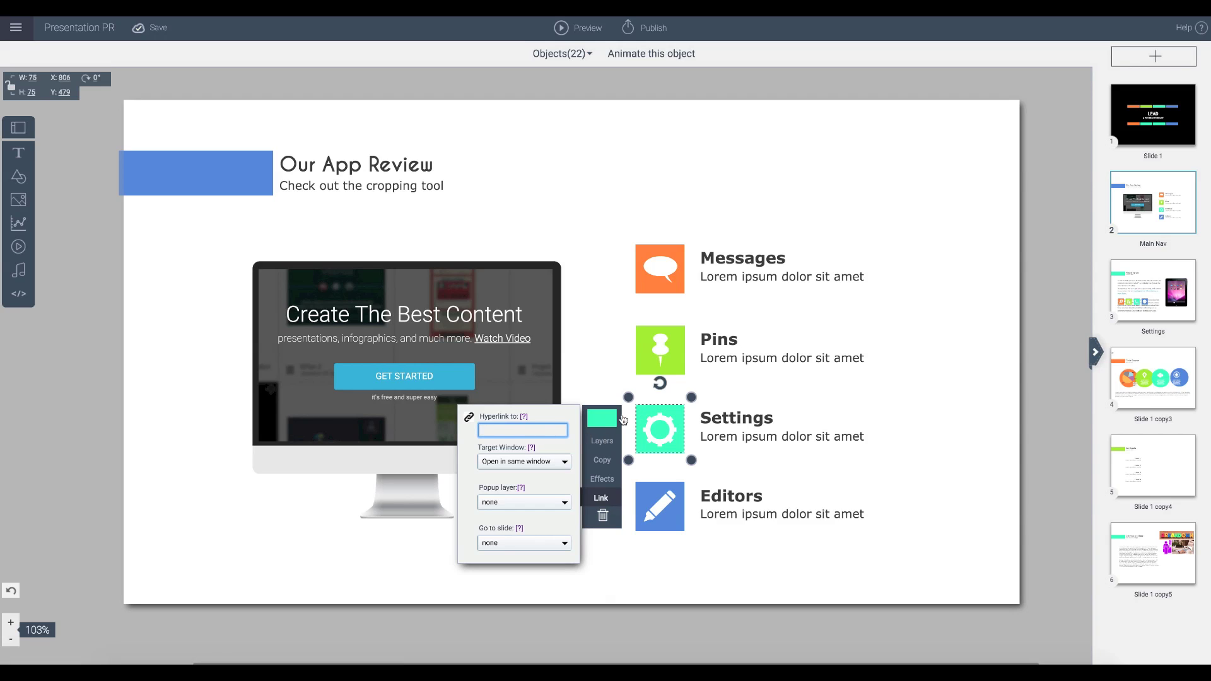
# Keep Go to slide on none, dismiss the stalled-saving alert, and deselect the icon
pyautogui.click(505, 543)
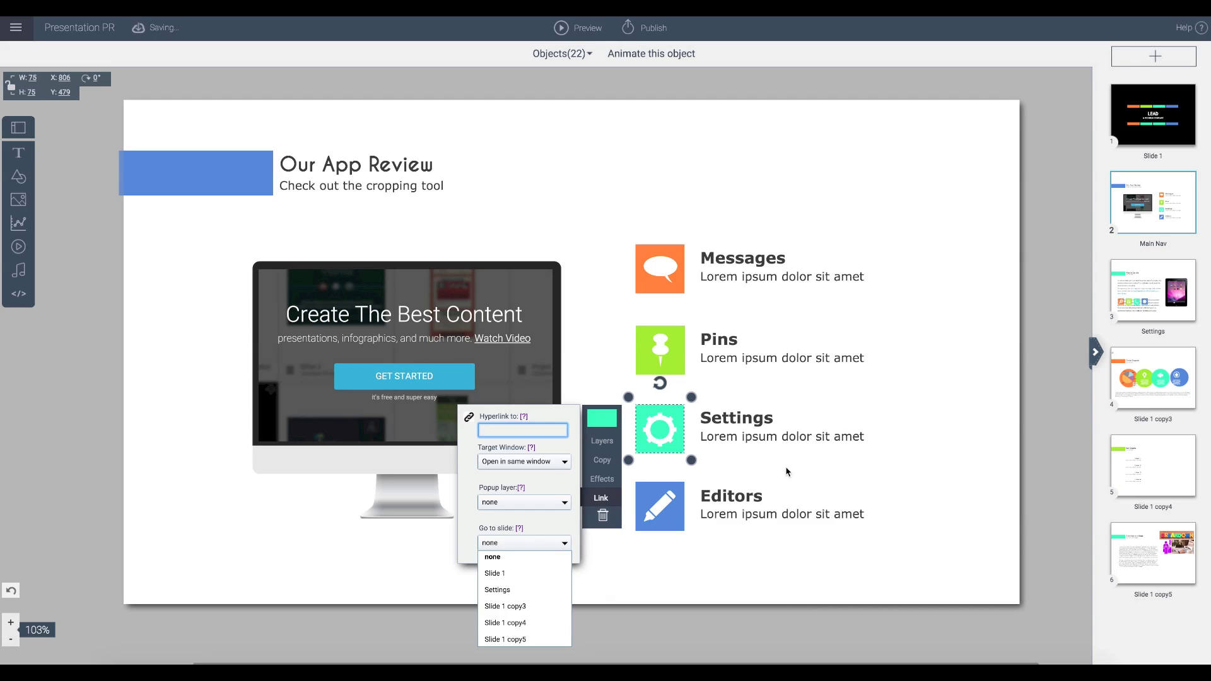
pyautogui.moveTo(1136, 188)
pyautogui.moveTo(1153, 271)
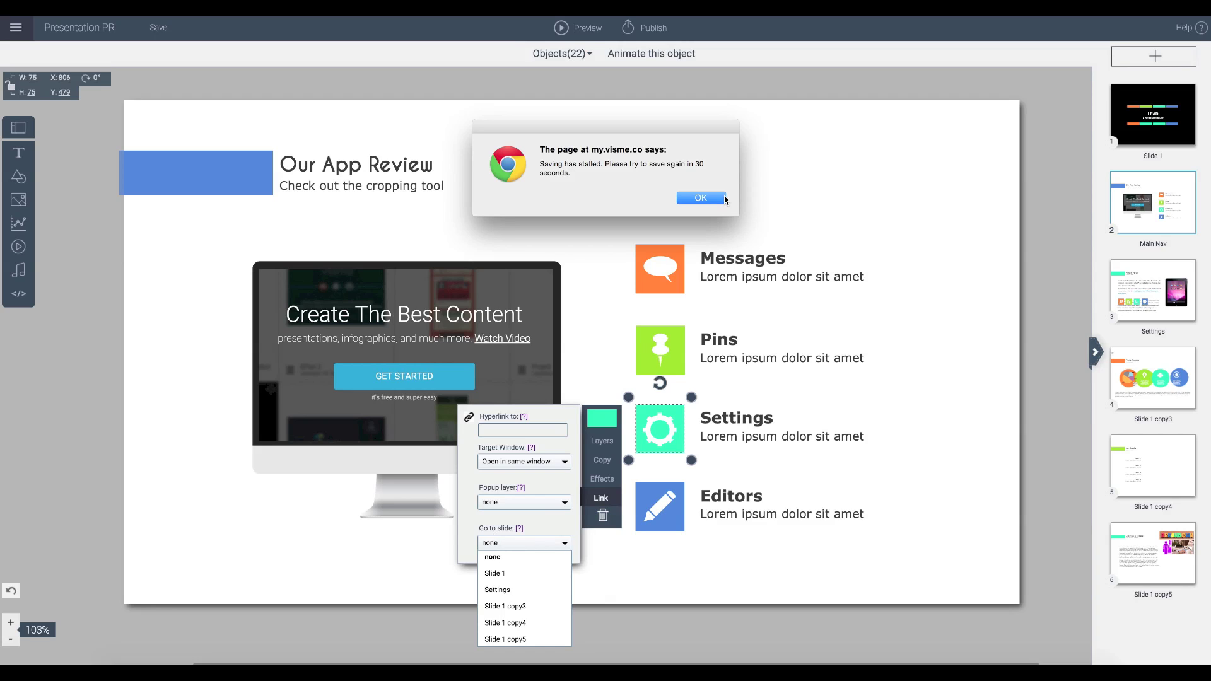
pyautogui.click(724, 199)
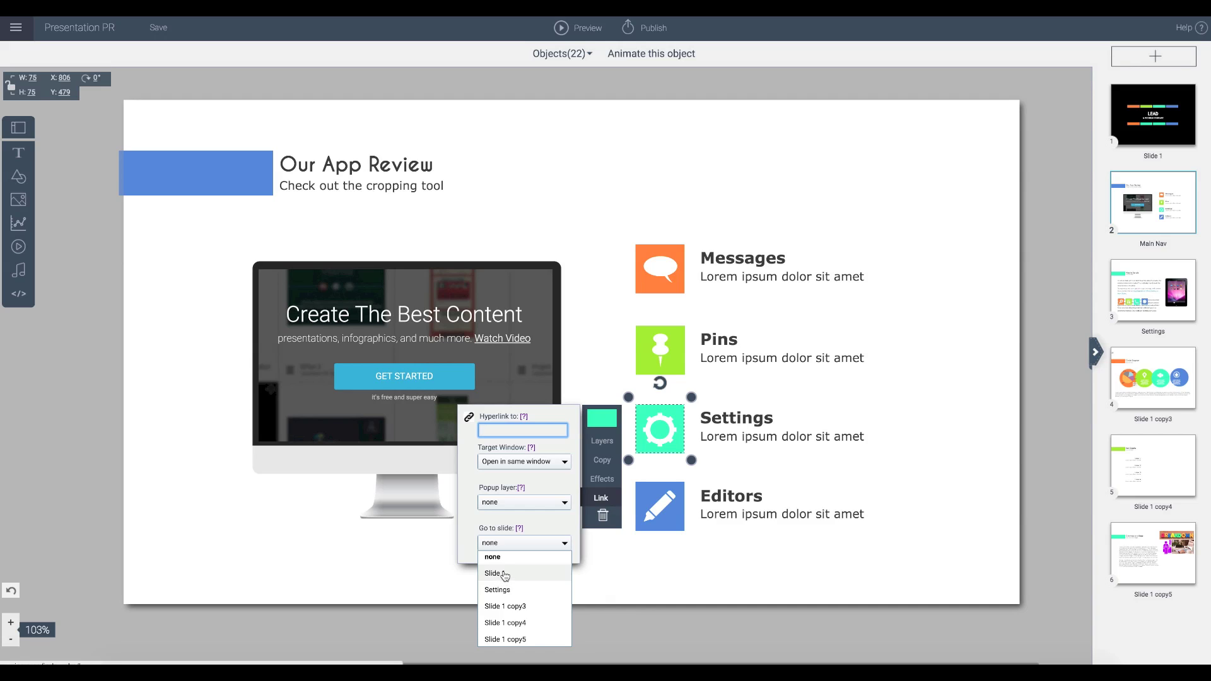
pyautogui.click(609, 378)
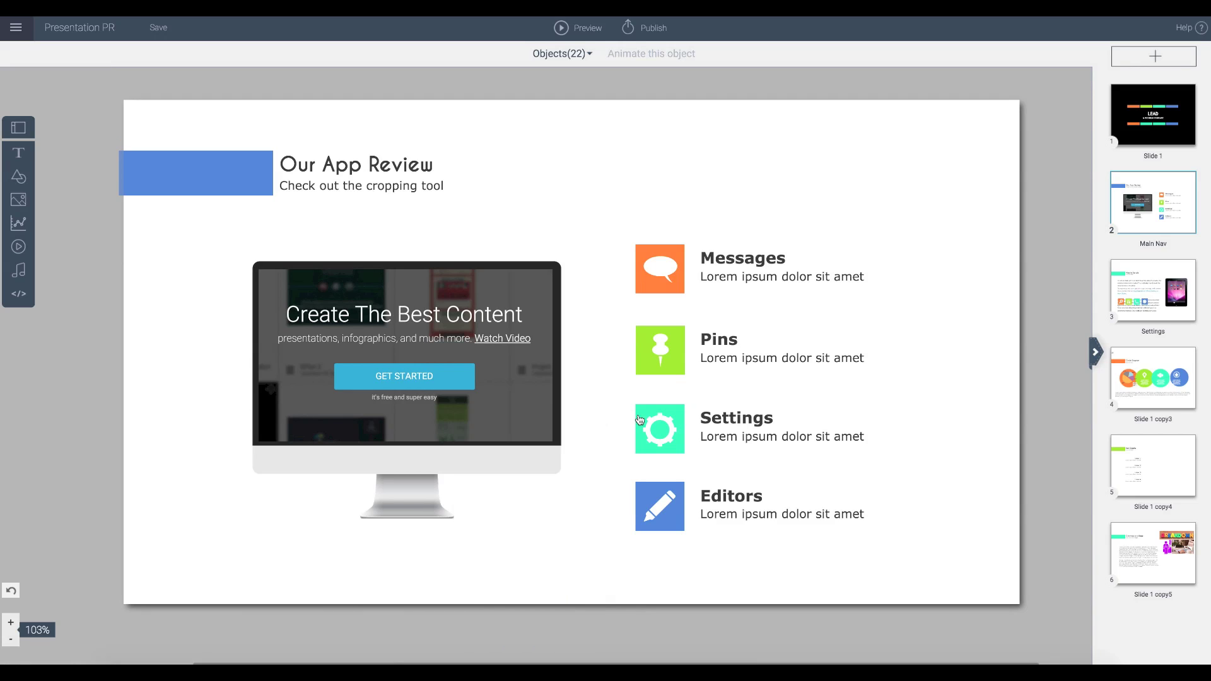
# Reselect the gear icon to confirm it has no link, then bring up the graphics library
pyautogui.click(641, 410)
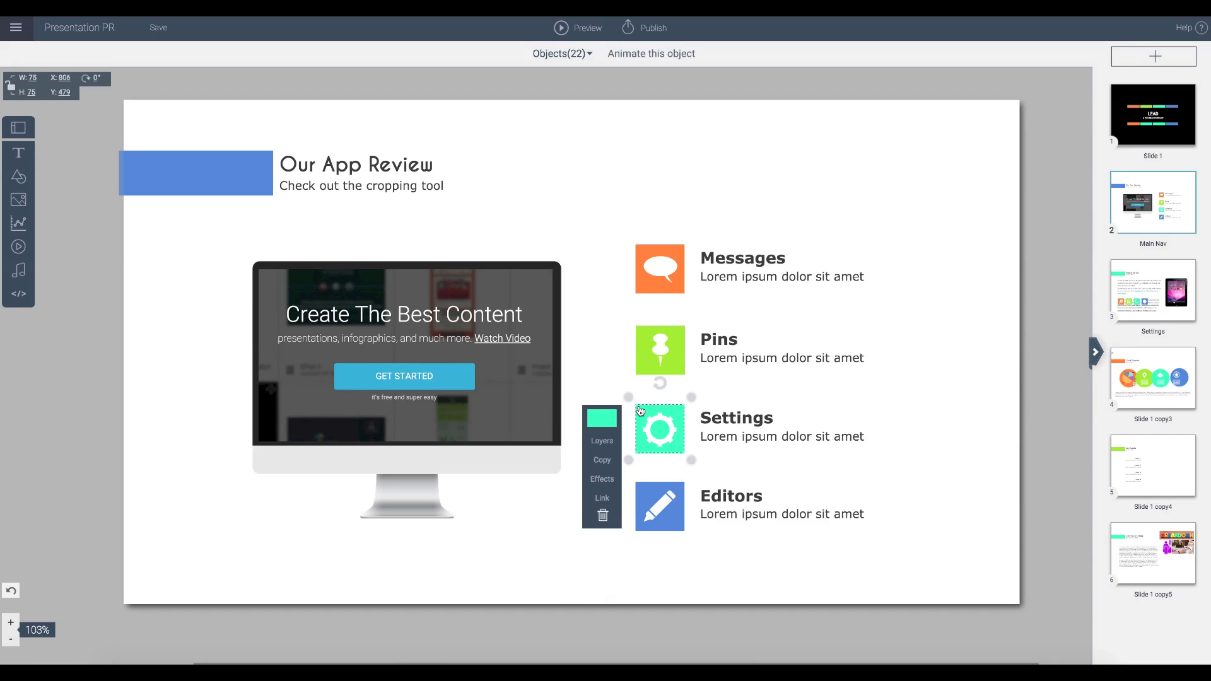
pyautogui.click(601, 498)
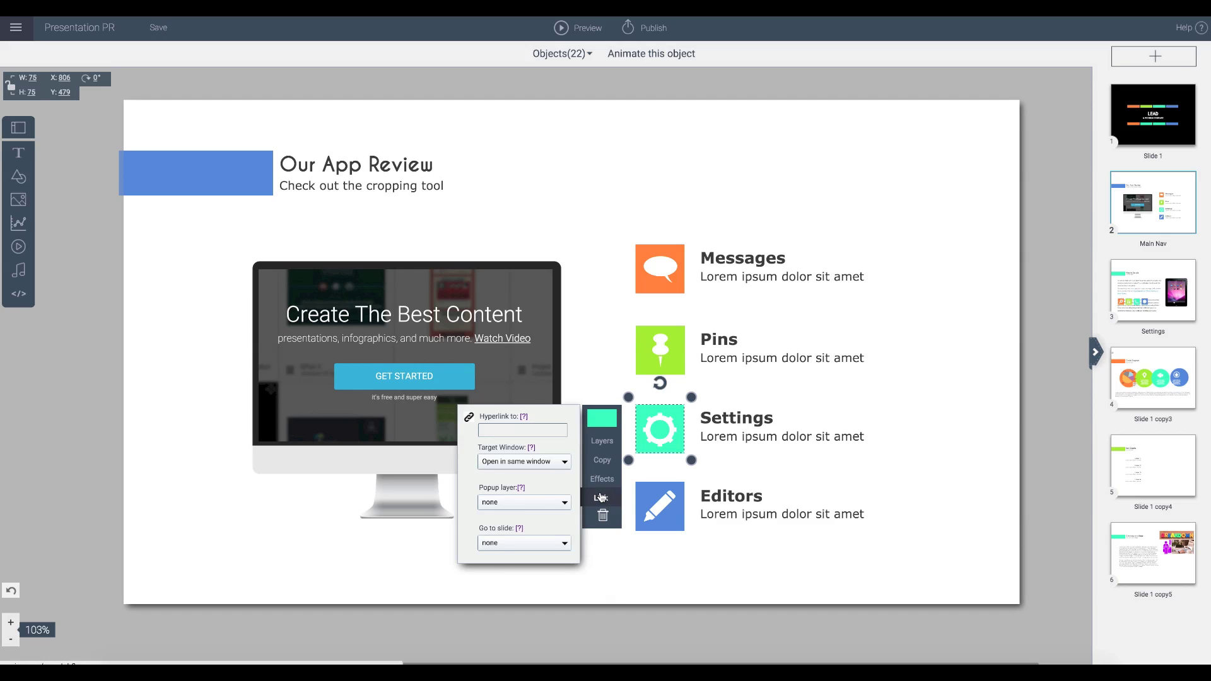
pyautogui.click(857, 380)
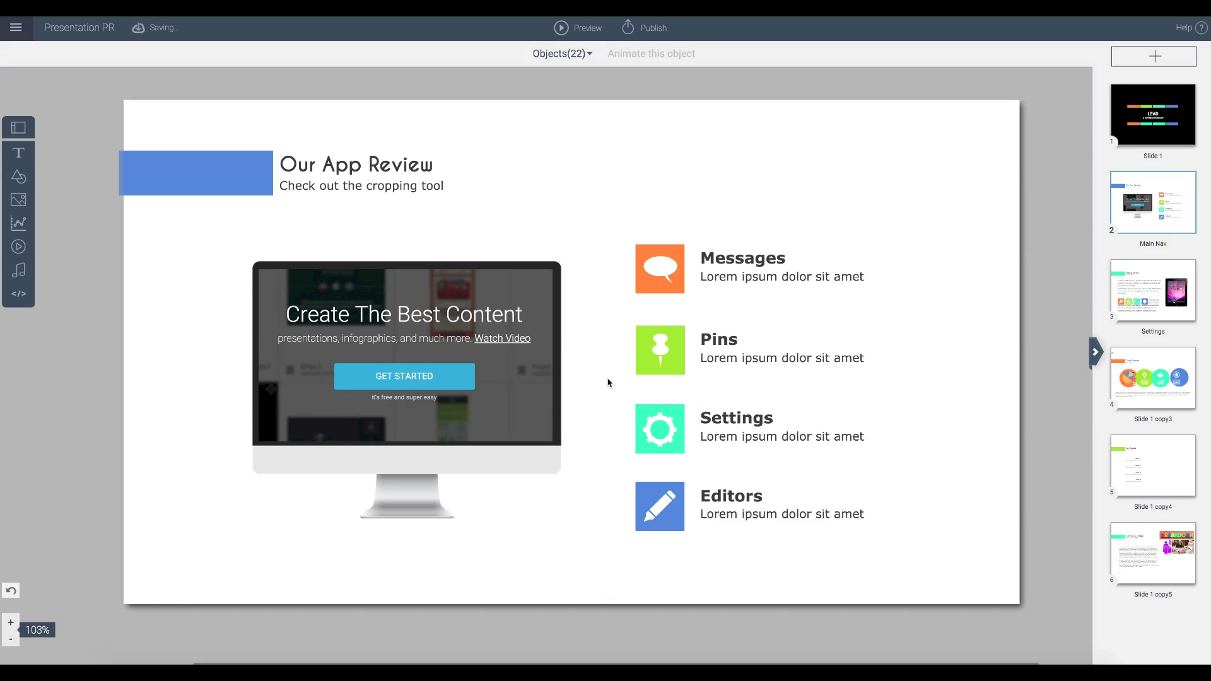
pyautogui.click(19, 182)
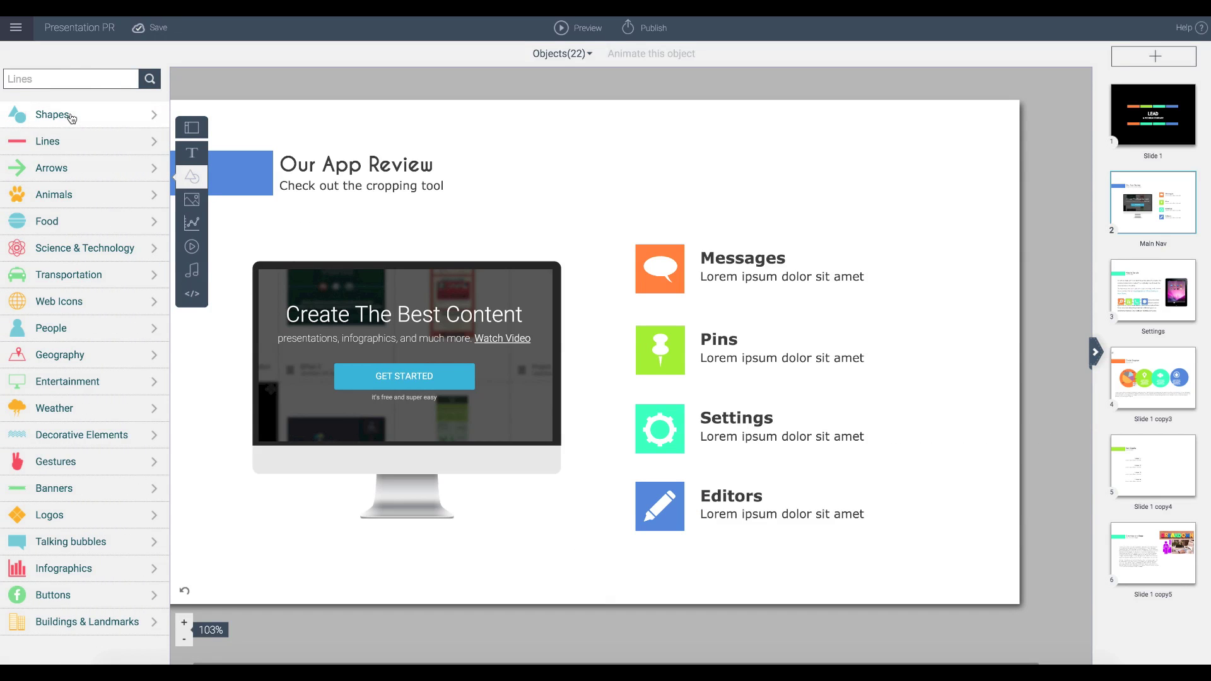
# Stretch a red square from Shapes into a bar over the Settings row and set its opacity to 0%
pyautogui.click(72, 119)
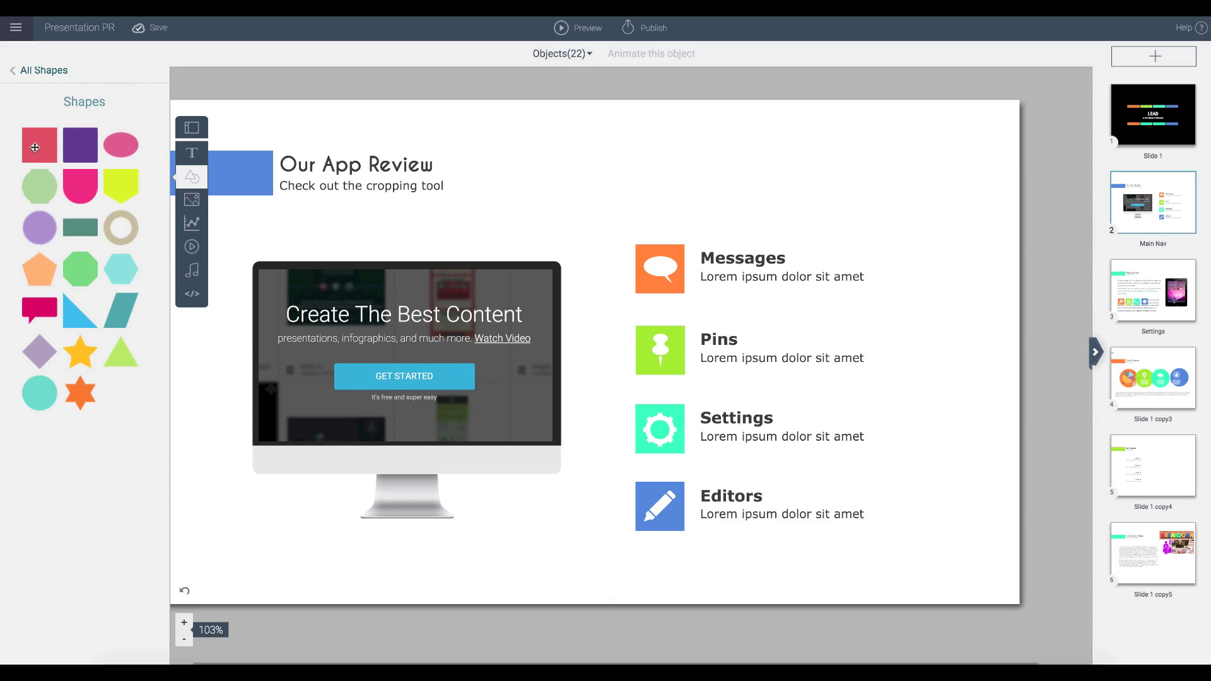
pyautogui.moveTo(35, 147); pyautogui.dragTo(694, 462)
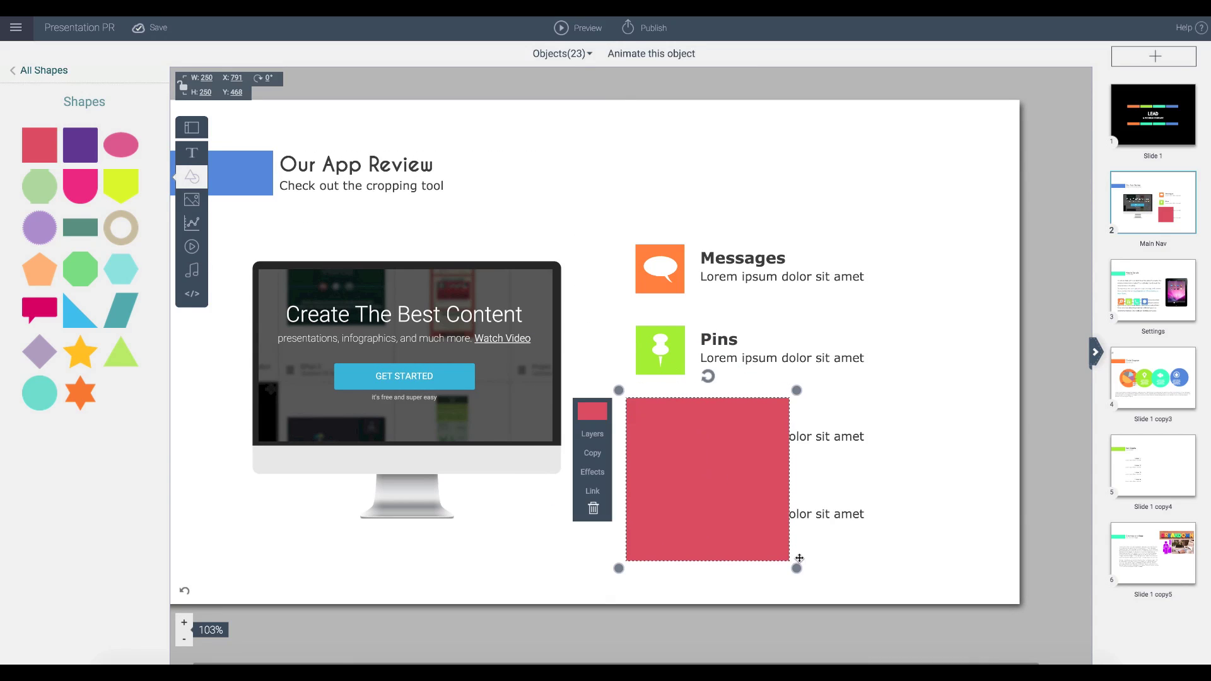
pyautogui.moveTo(798, 569); pyautogui.dragTo(899, 467)
pyautogui.moveTo(830, 440)
pyautogui.mouseDown()
pyautogui.moveTo(842, 438)
pyautogui.moveTo(833, 438)
pyautogui.mouseUp()
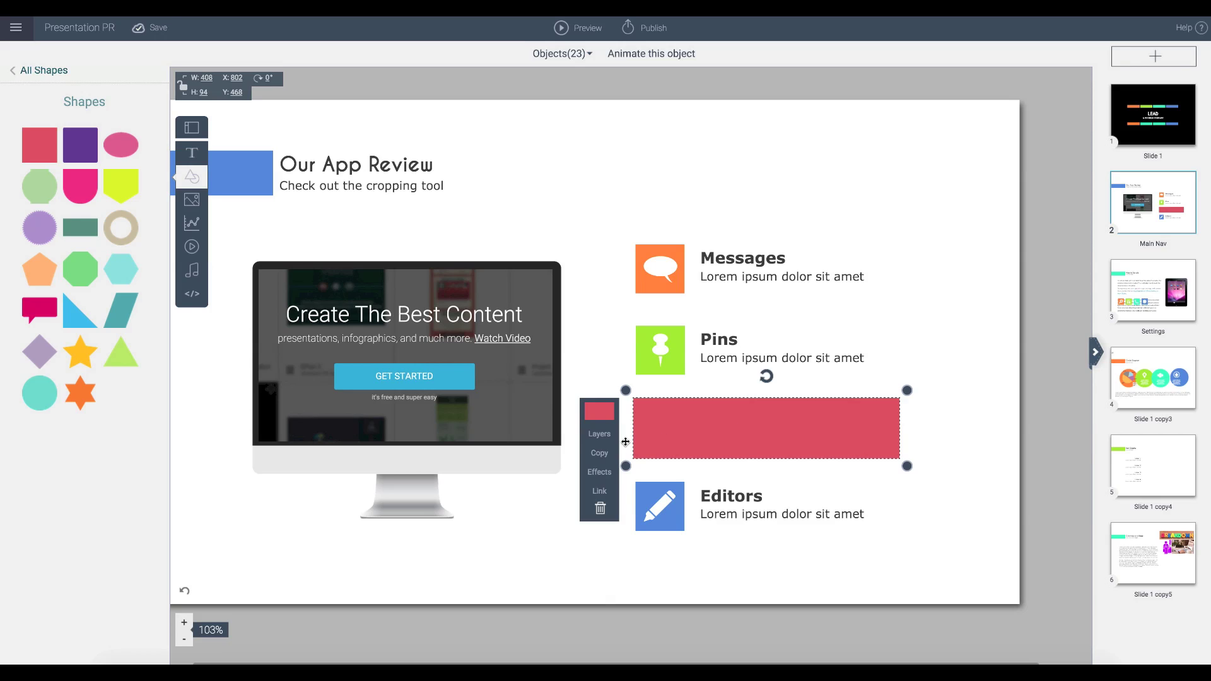
pyautogui.click(598, 472)
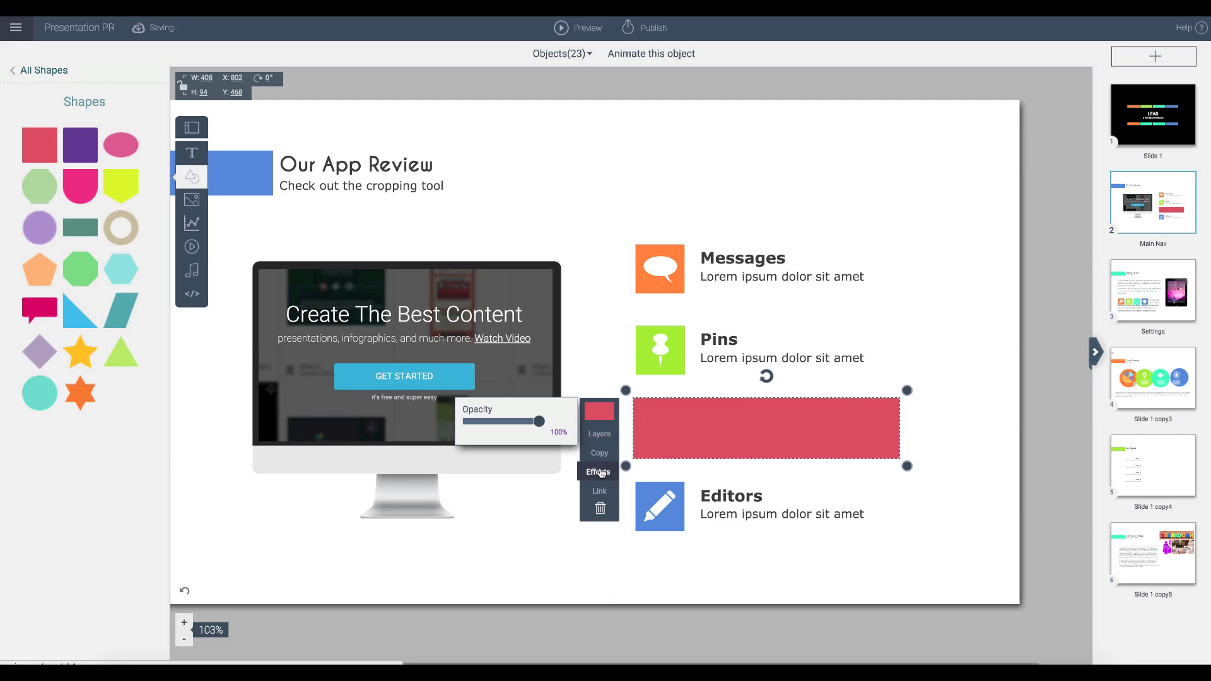
pyautogui.moveTo(538, 421); pyautogui.dragTo(464, 424)
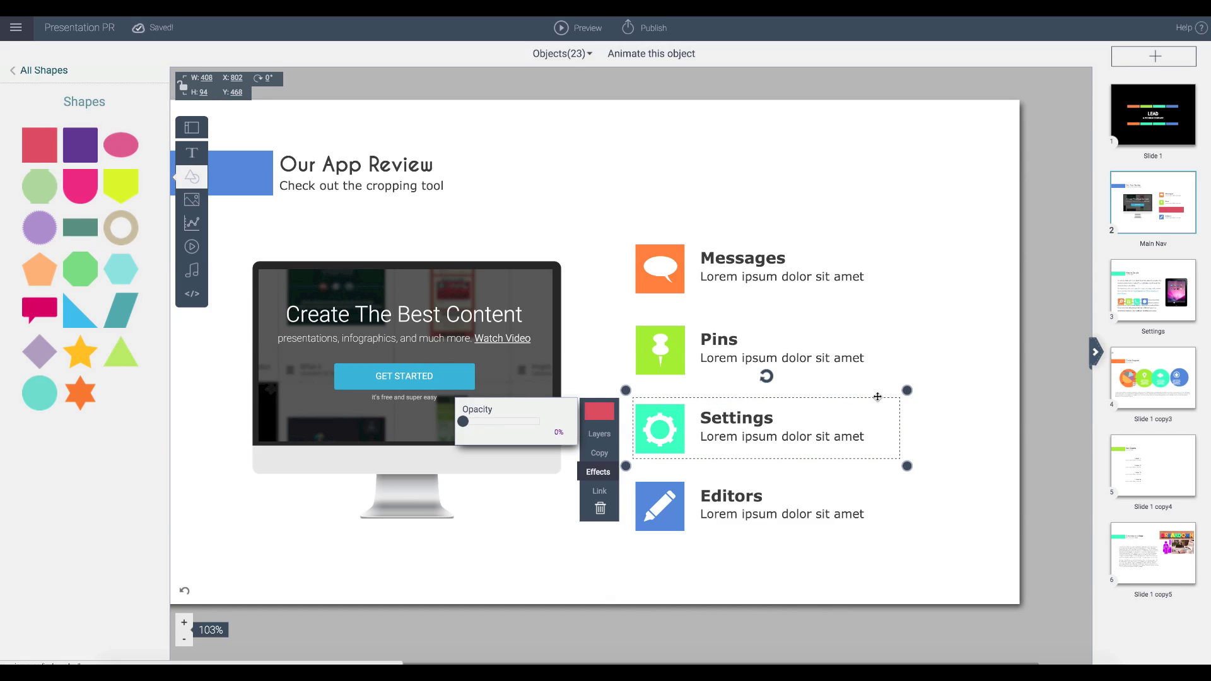
pyautogui.click(967, 357)
# Set the transparent rectangle over Settings to go to the Settings slide
pyautogui.click(967, 358)
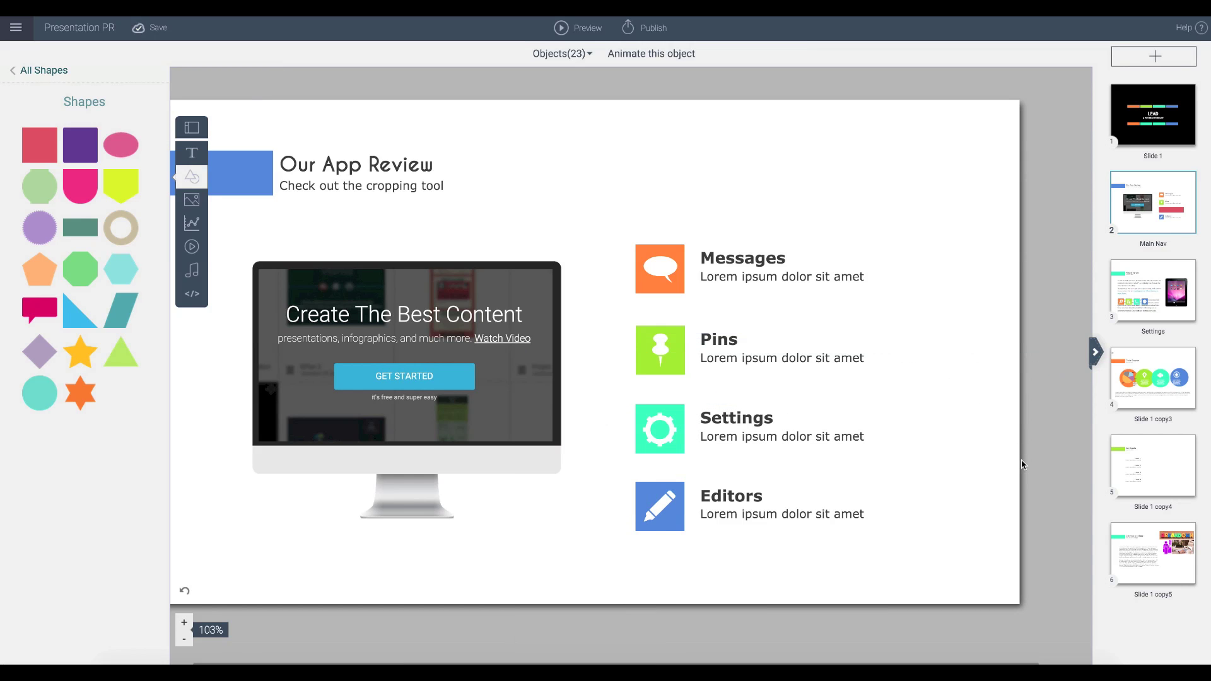
pyautogui.click(836, 412)
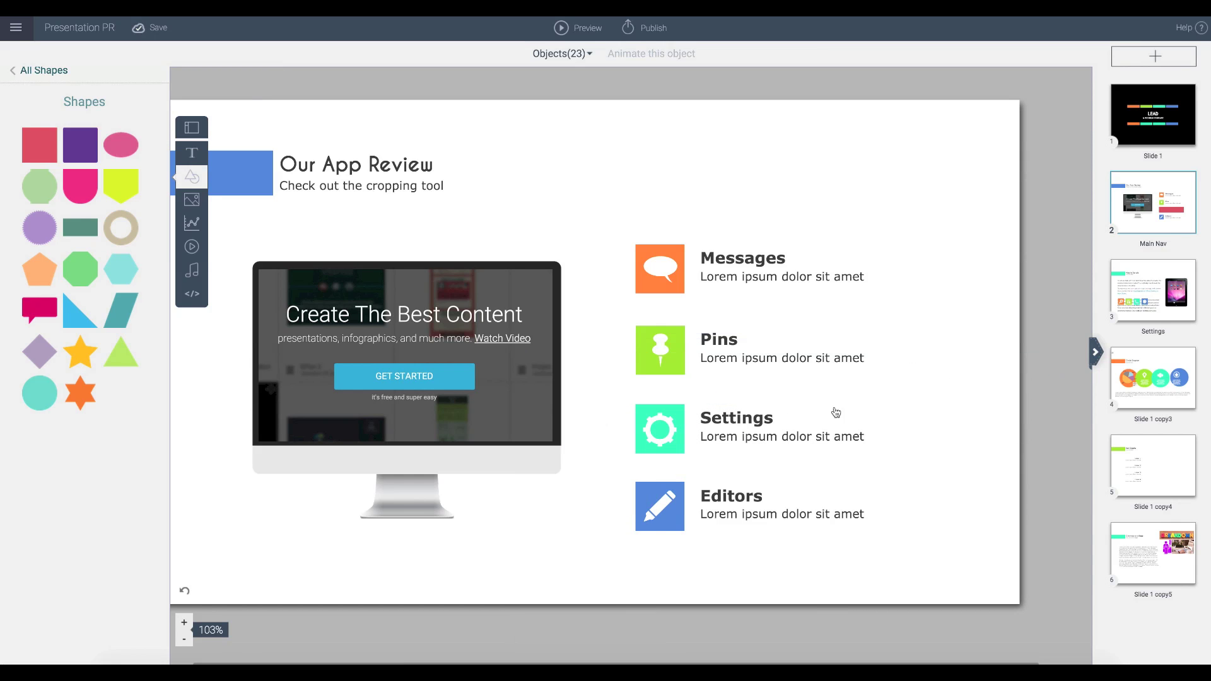
pyautogui.click(884, 414)
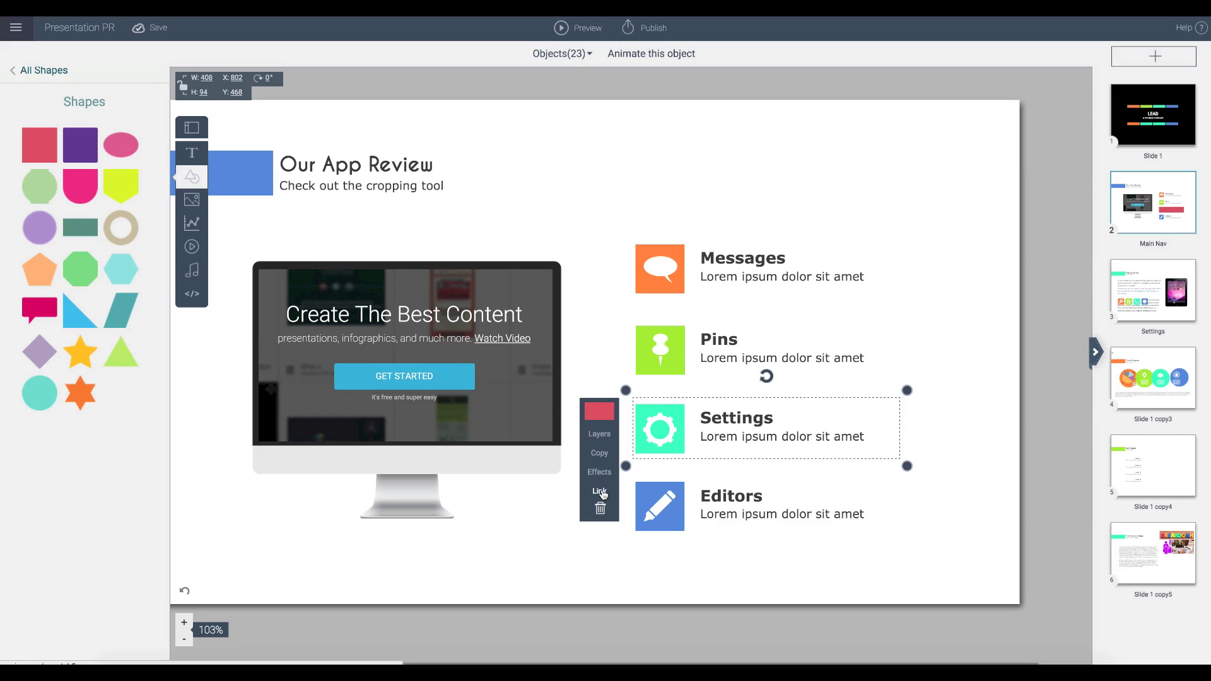
pyautogui.click(600, 492)
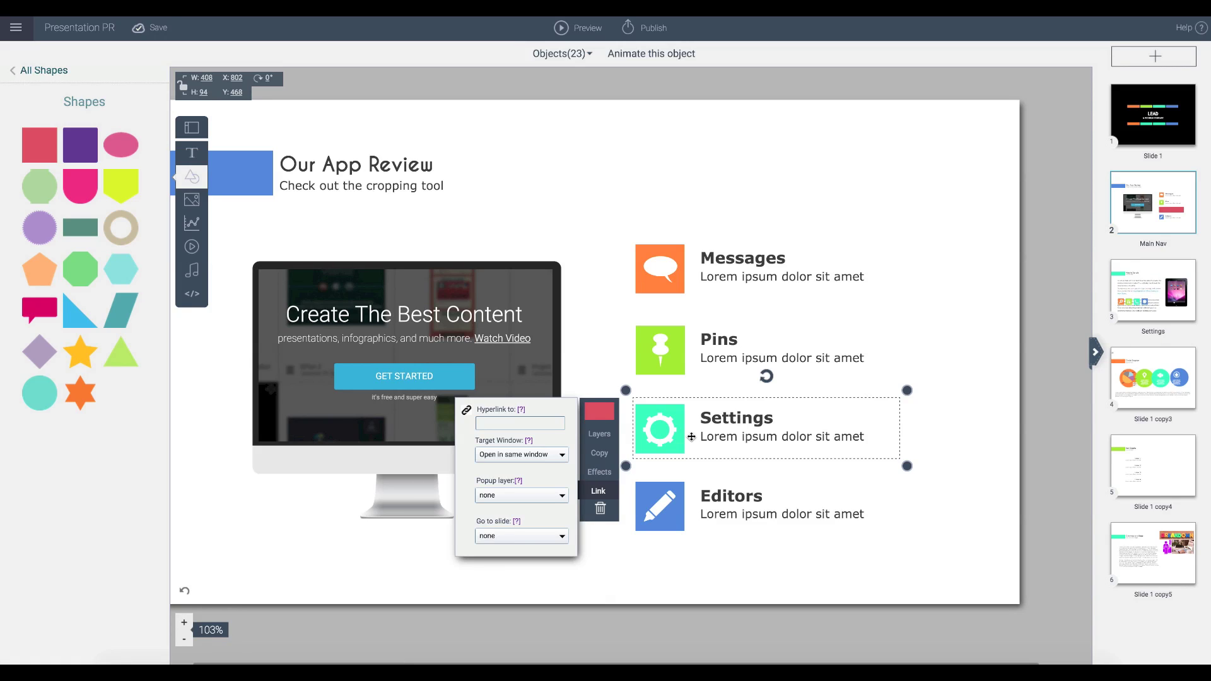
pyautogui.click(505, 536)
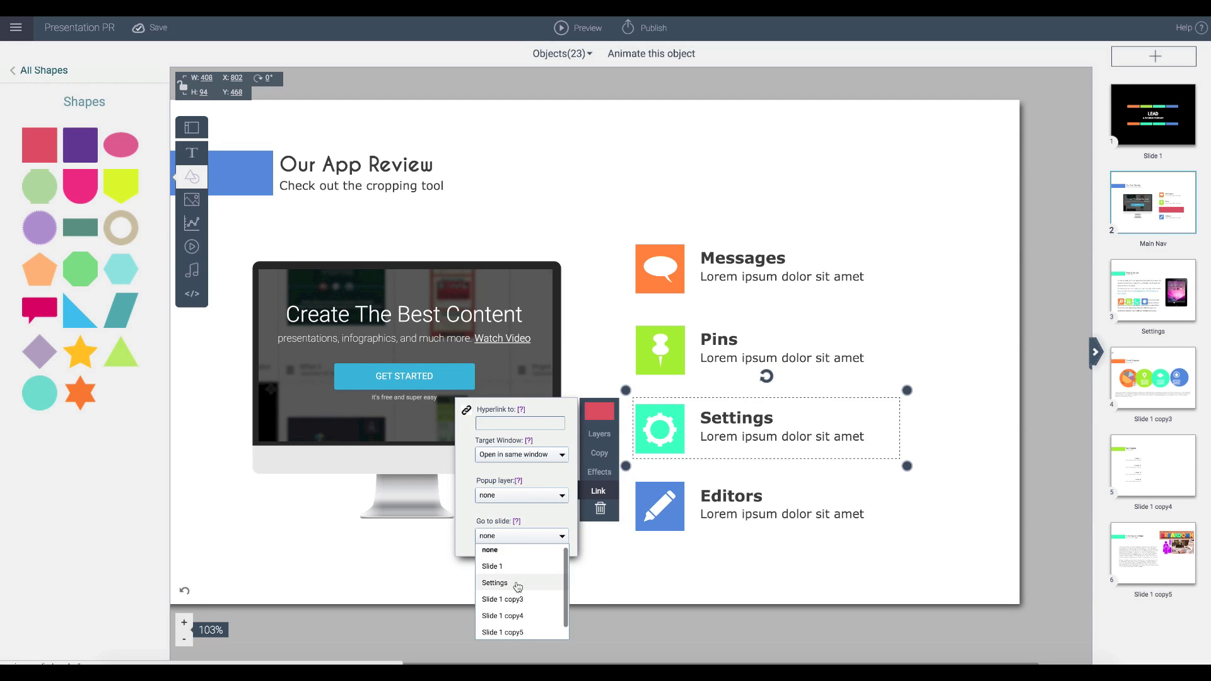
pyautogui.click(516, 583)
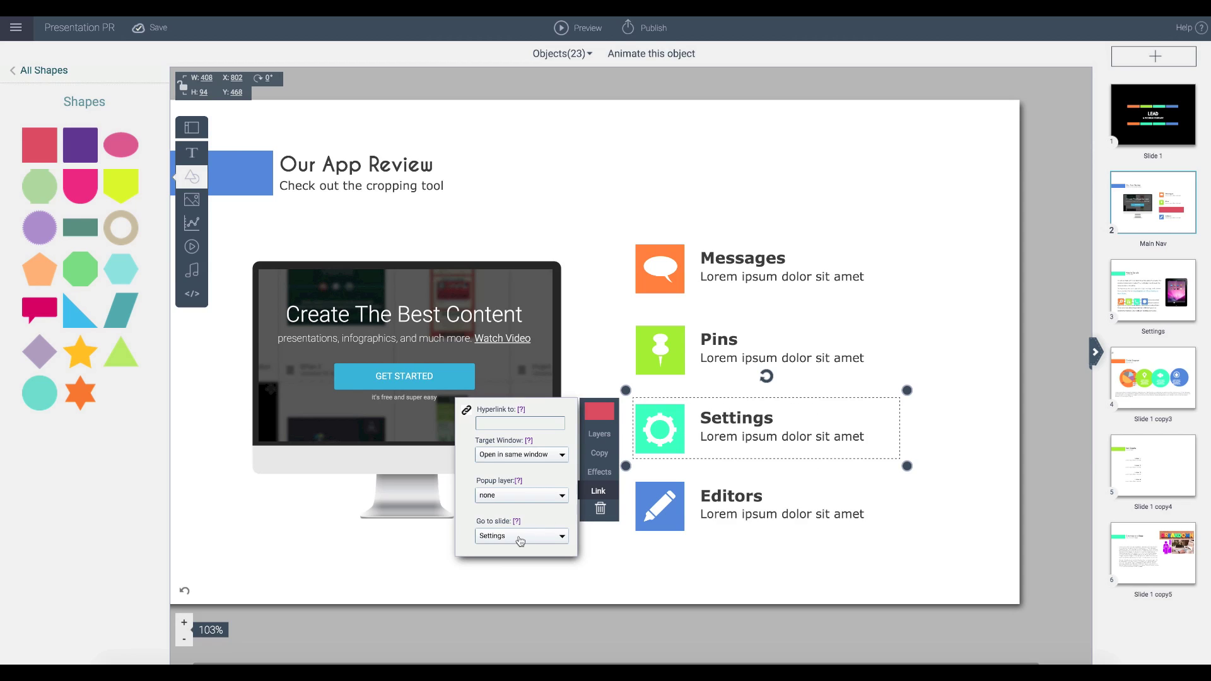
pyautogui.click(914, 169)
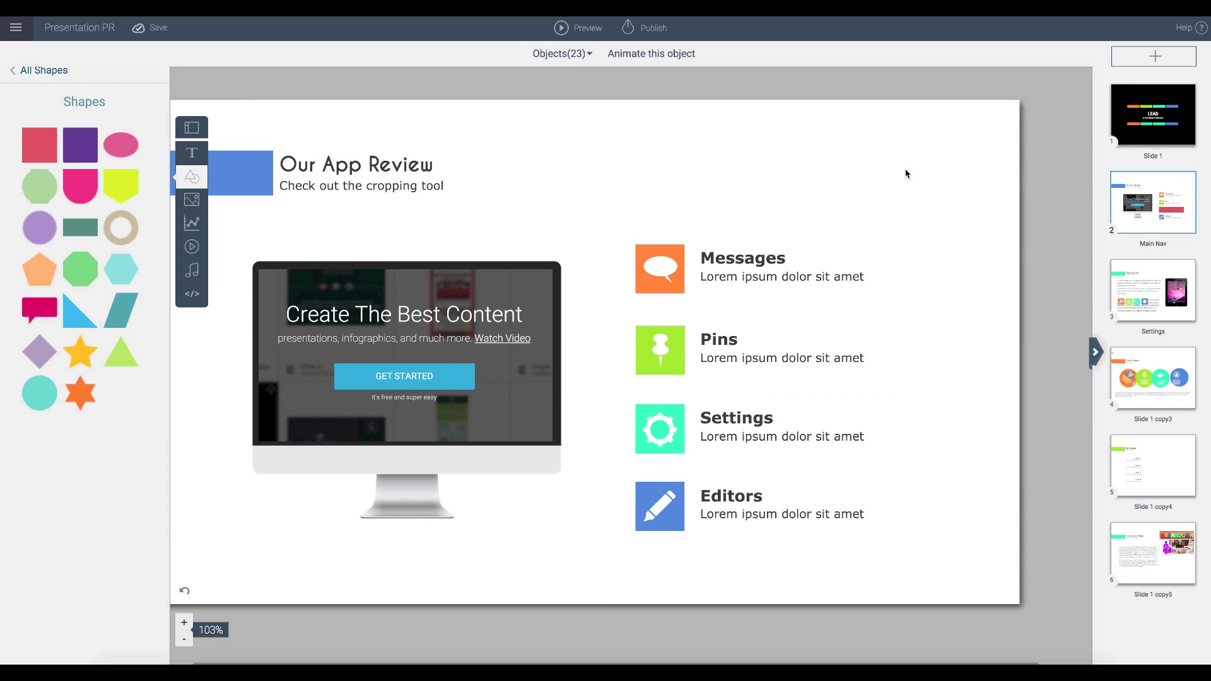
pyautogui.click(648, 34)
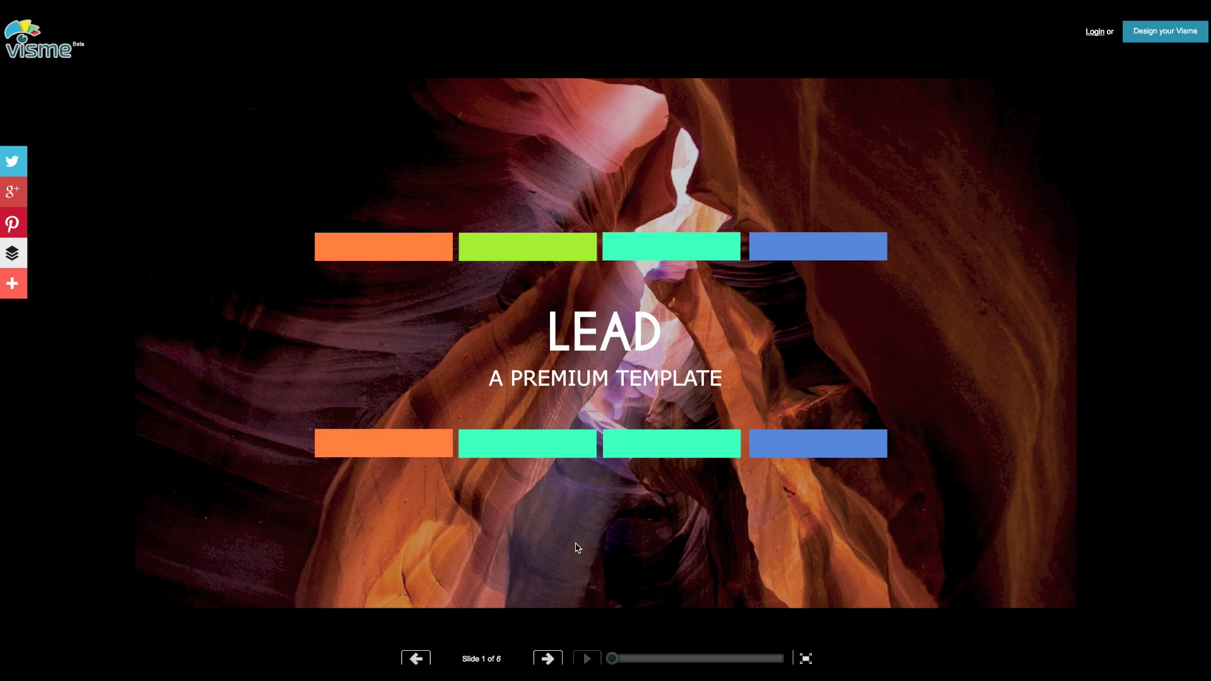
pyautogui.click(547, 659)
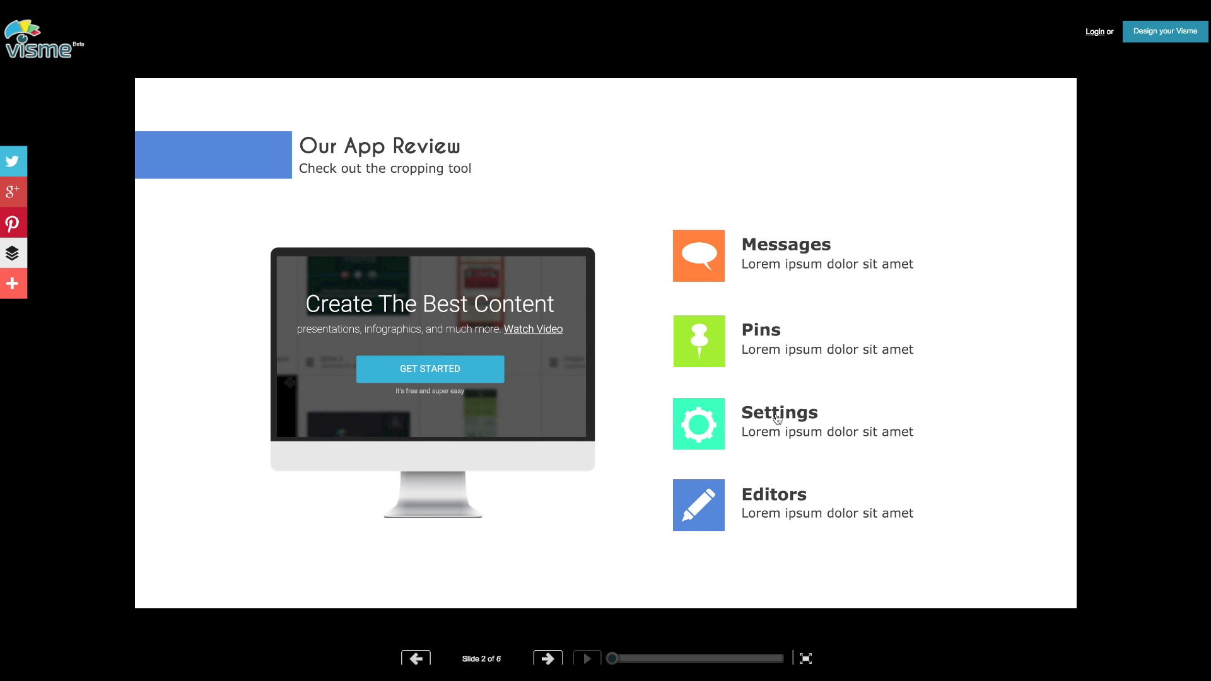
pyautogui.click(782, 416)
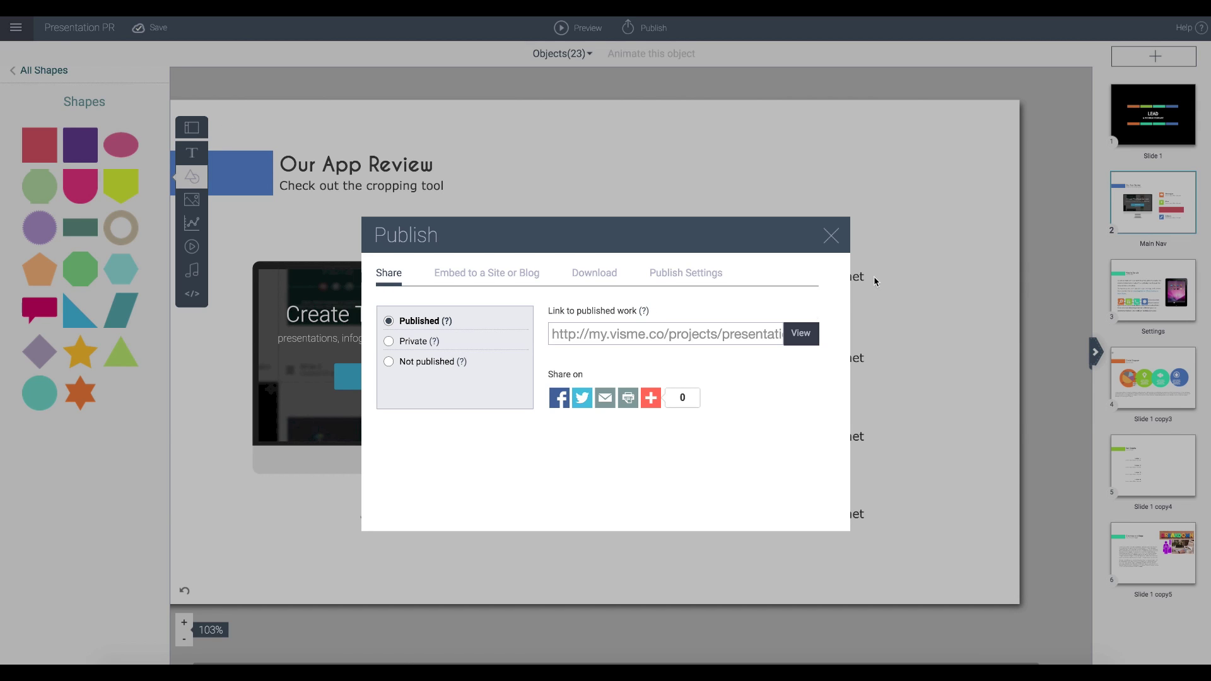
pyautogui.click(833, 237)
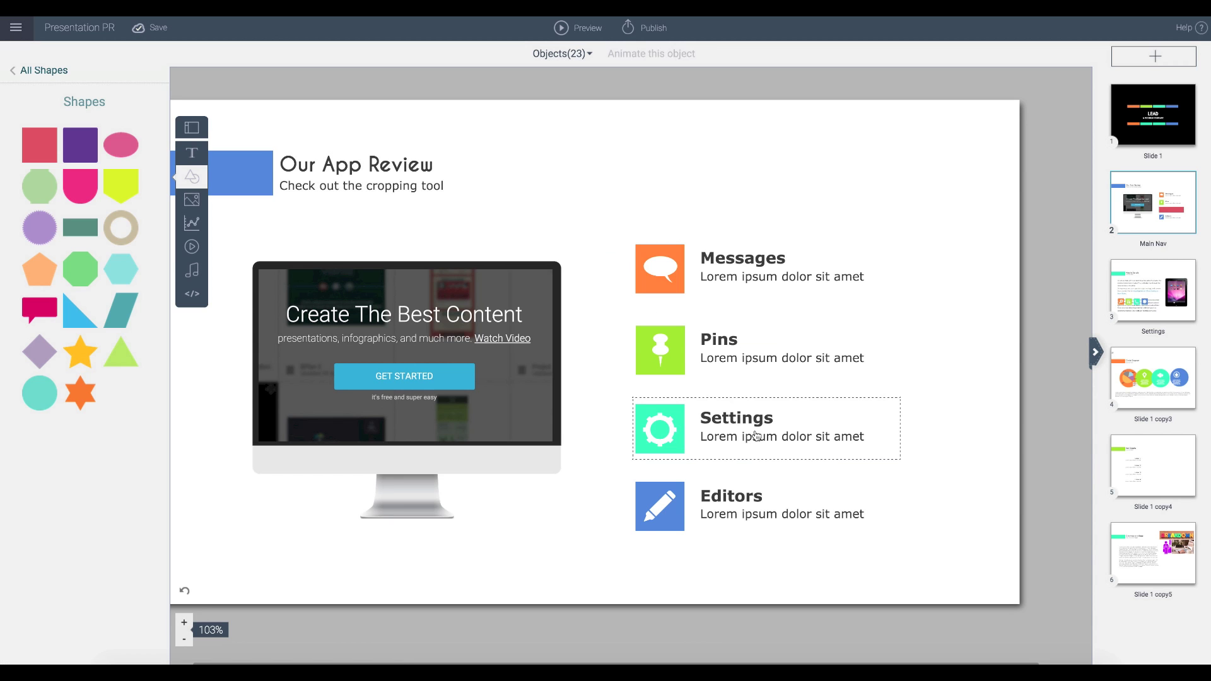
# Duplicate the invisible Settings rectangle and move the copy over the Pins item
pyautogui.moveTo(881, 419); pyautogui.dragTo(1154, 466)
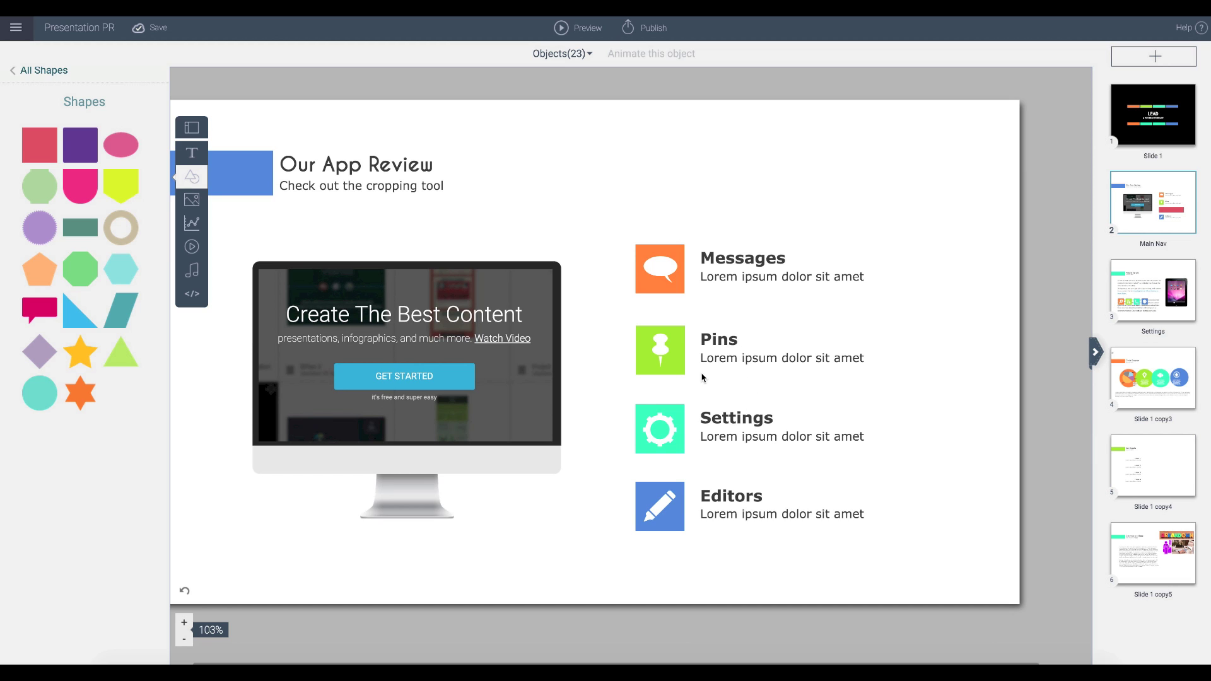
pyautogui.click(721, 409)
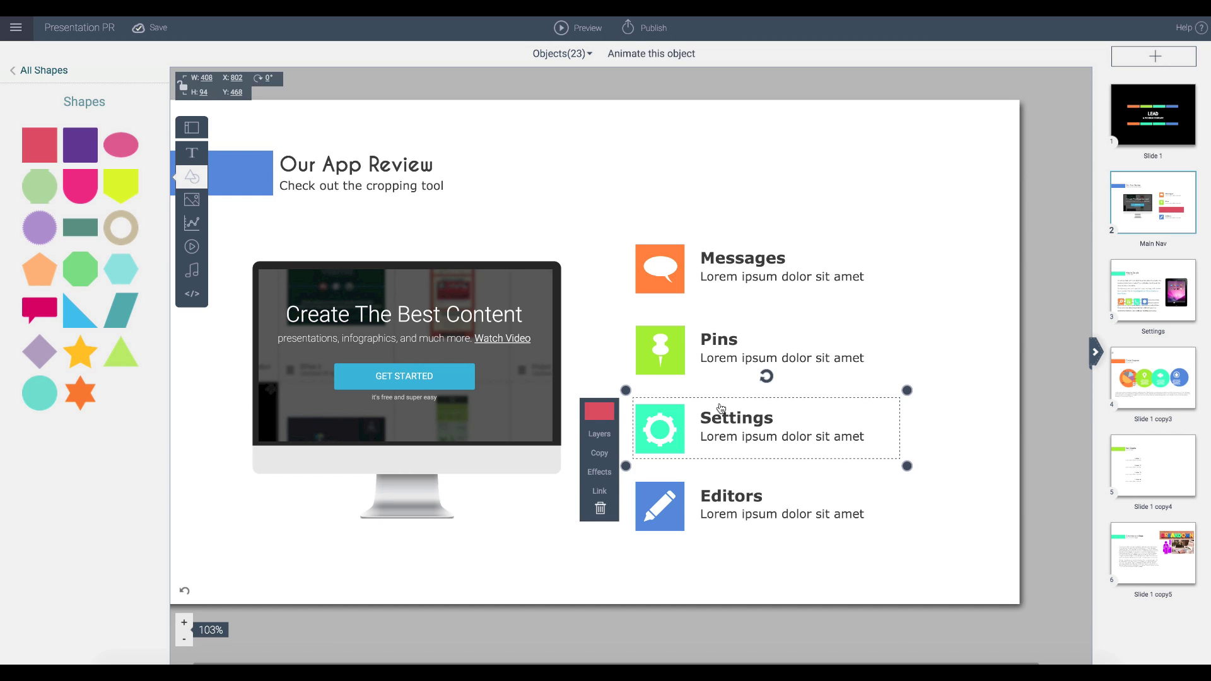
pyautogui.click(600, 460)
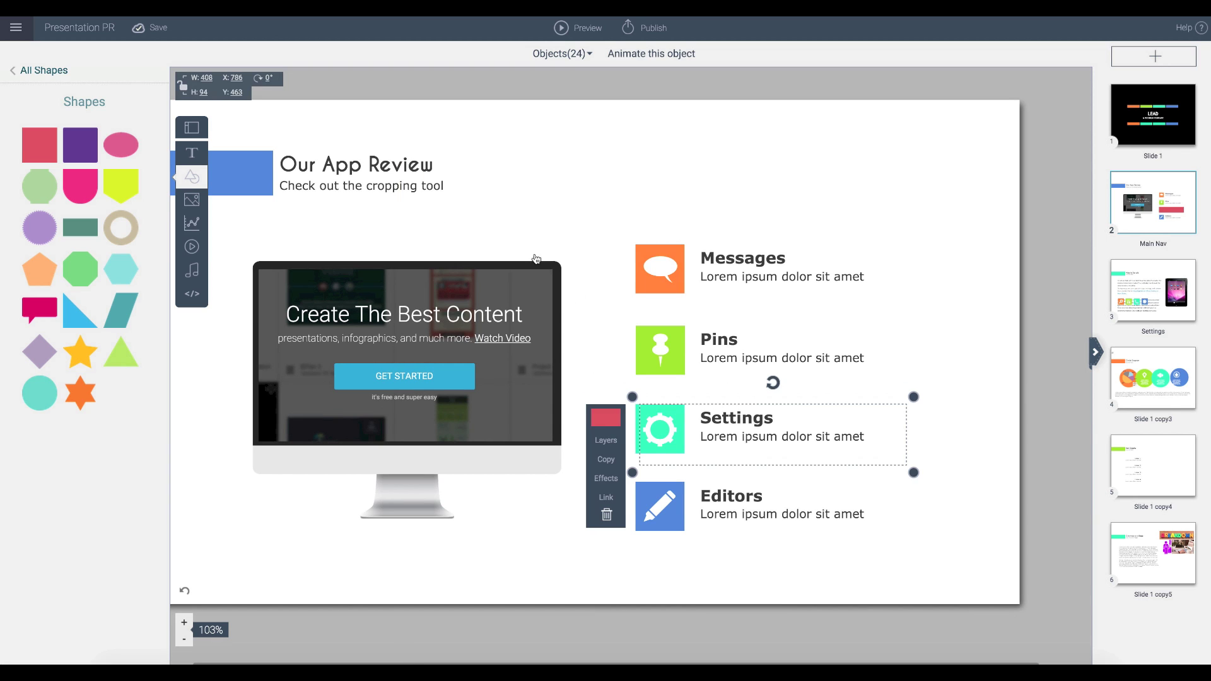
pyautogui.moveTo(797, 427); pyautogui.dragTo(795, 342)
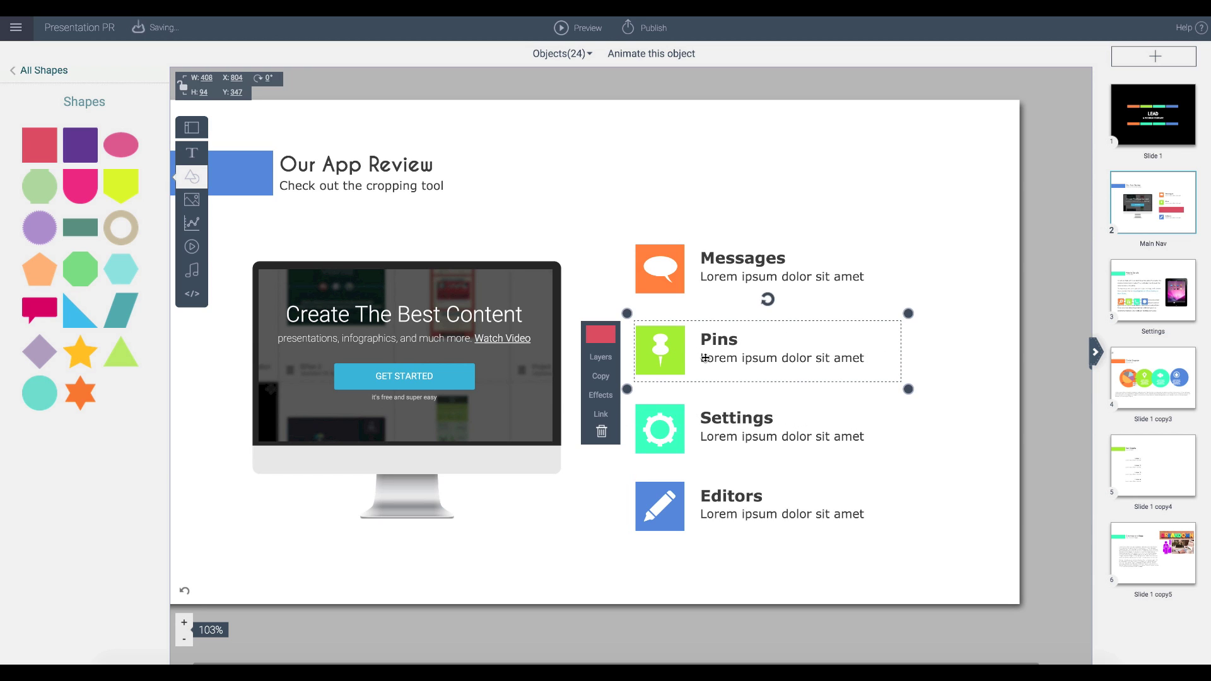
pyautogui.click(601, 417)
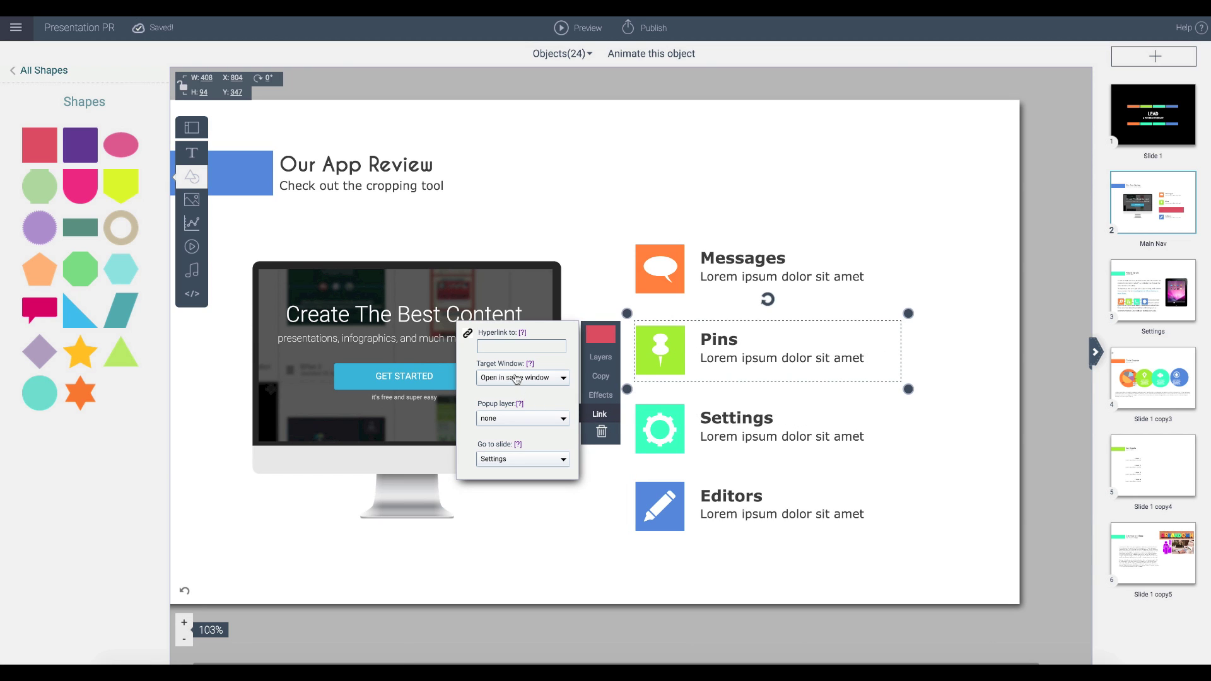
pyautogui.click(491, 467)
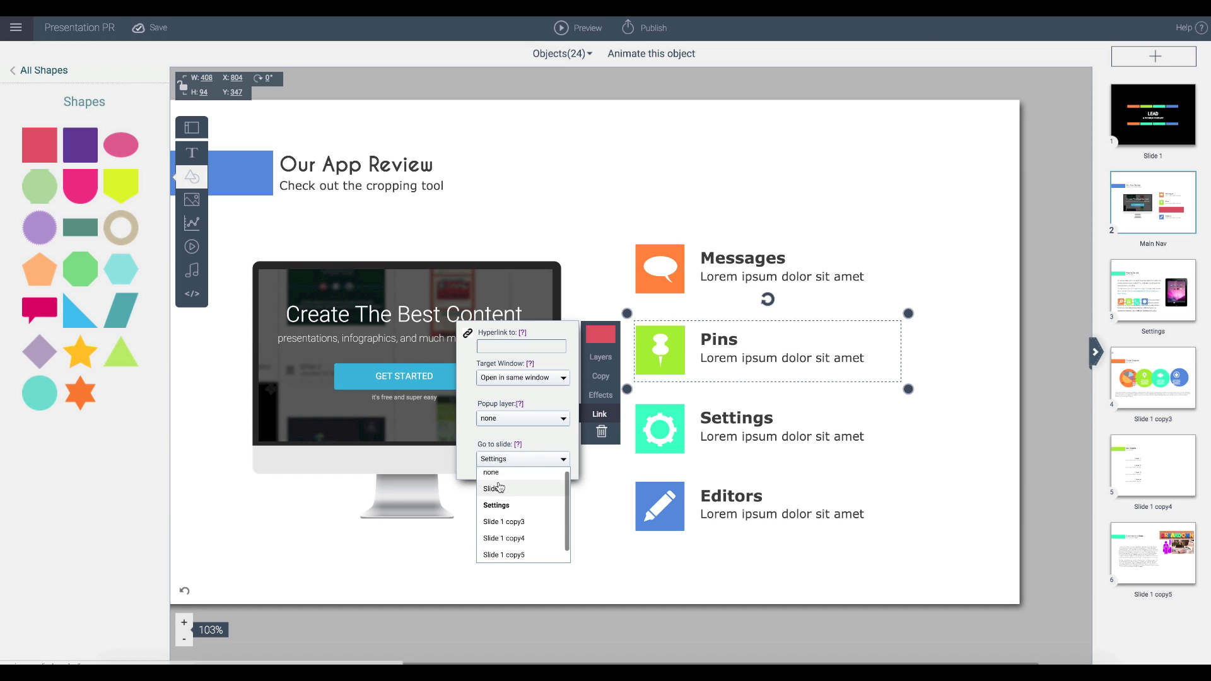
pyautogui.click(504, 478)
pyautogui.click(511, 346)
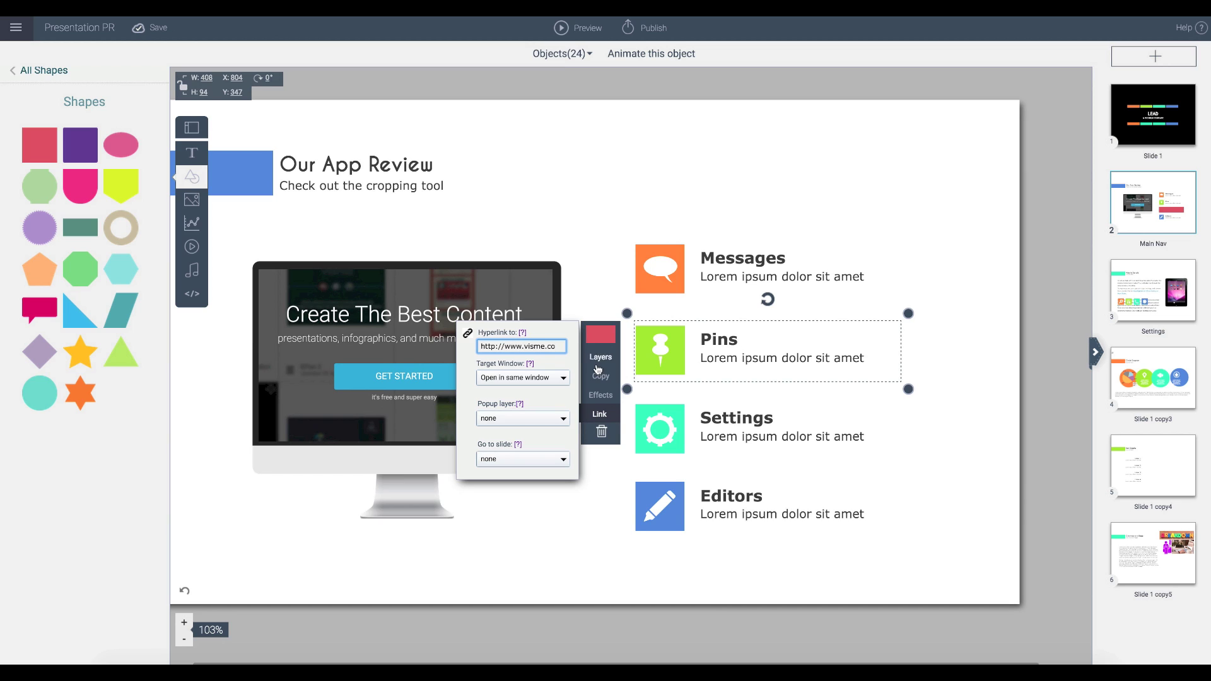
pyautogui.click(515, 380)
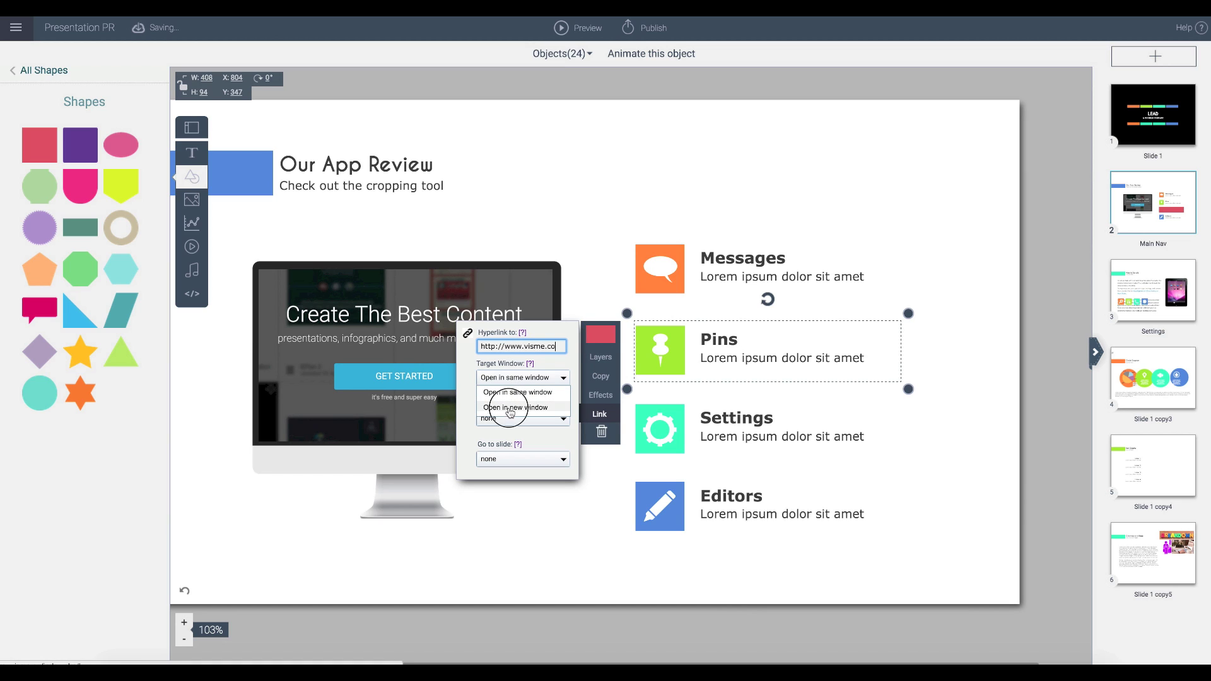
pyautogui.click(510, 408)
pyautogui.click(673, 178)
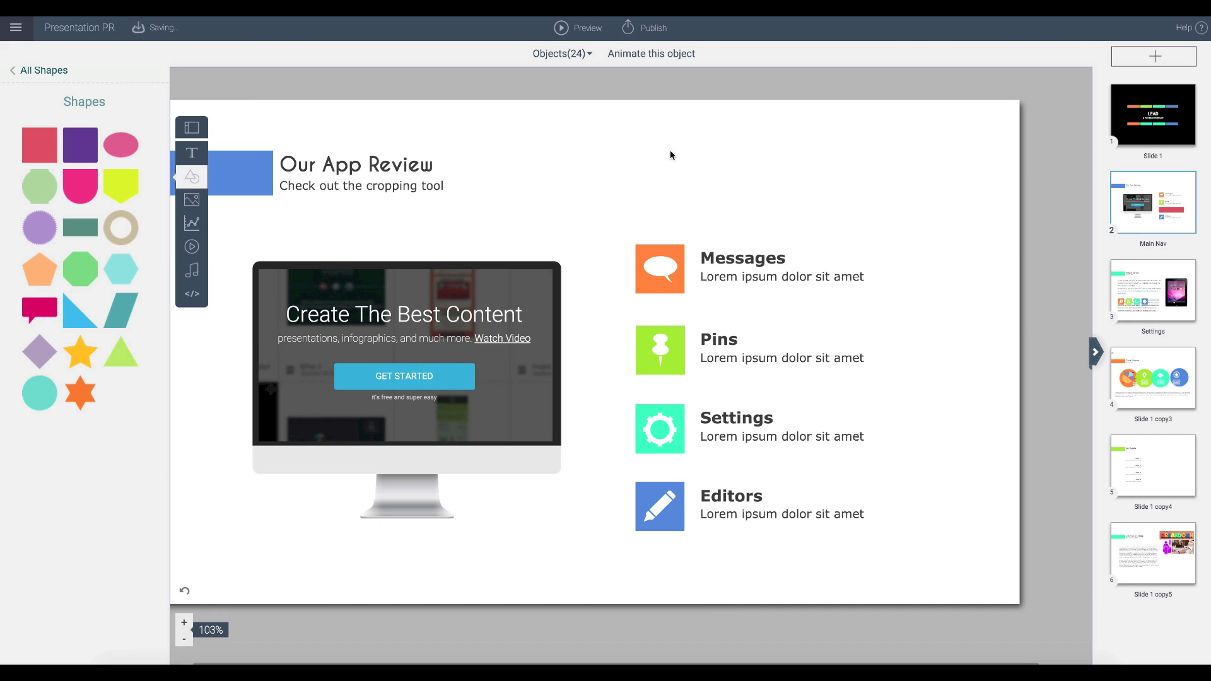
# View the published deck and check that Settings jumps to its slide
pyautogui.click(648, 29)
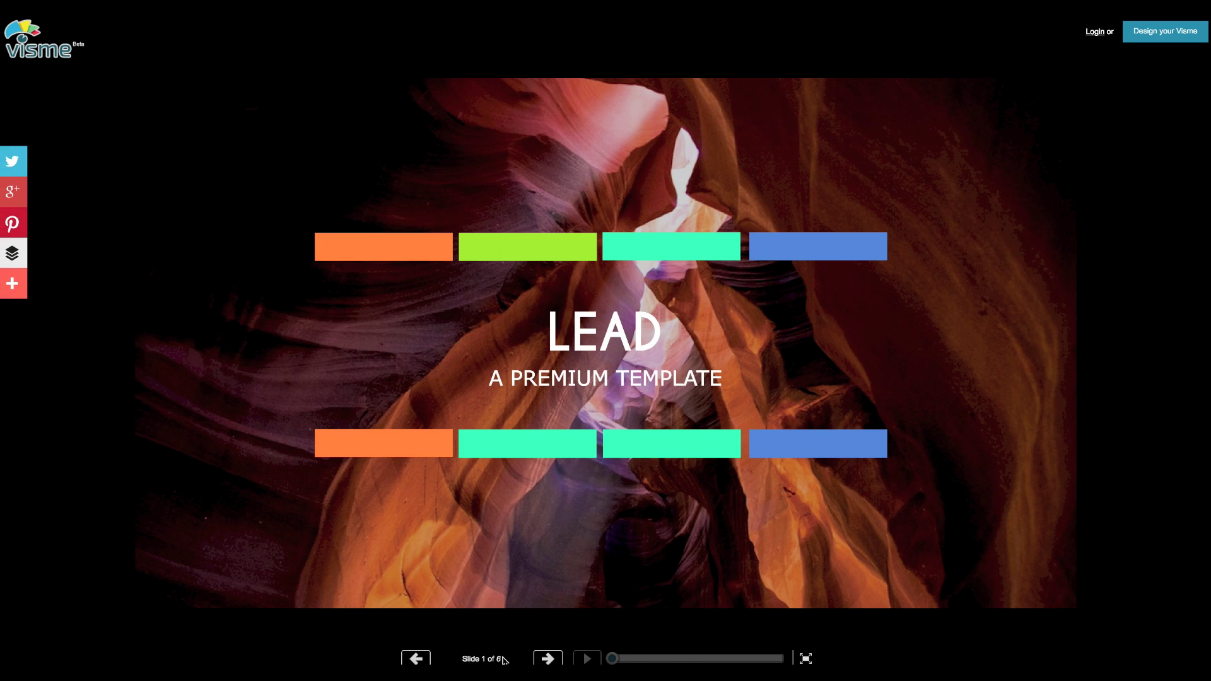
pyautogui.click(548, 659)
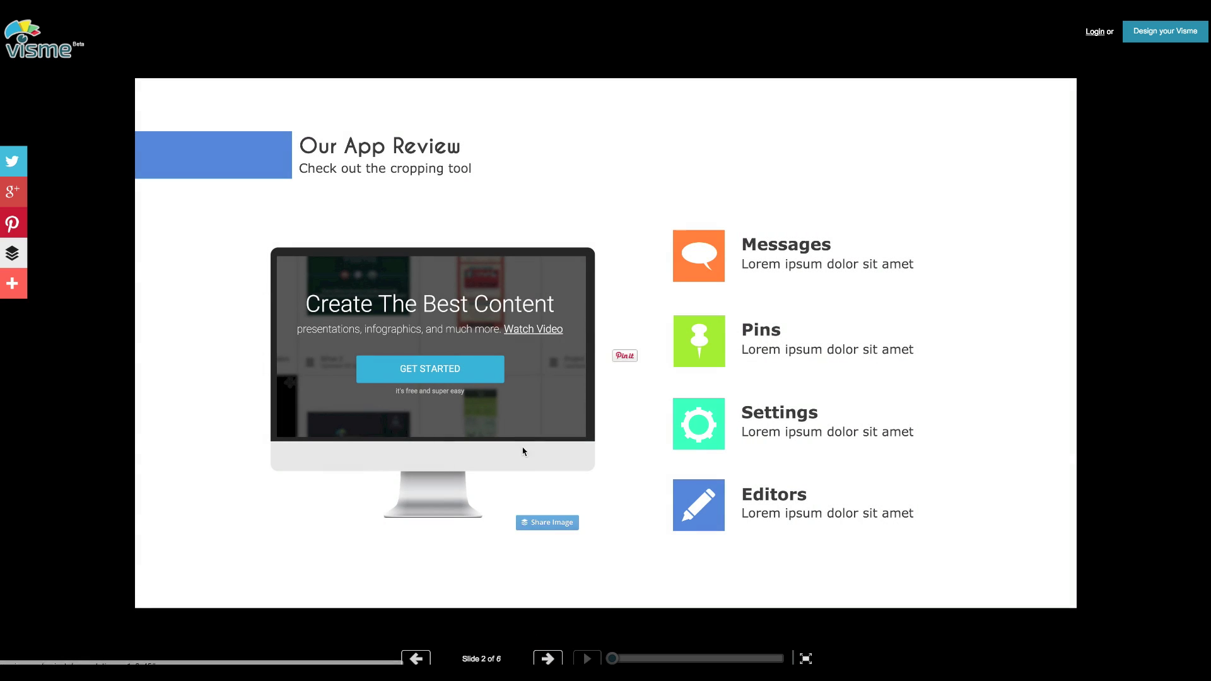
pyautogui.click(736, 426)
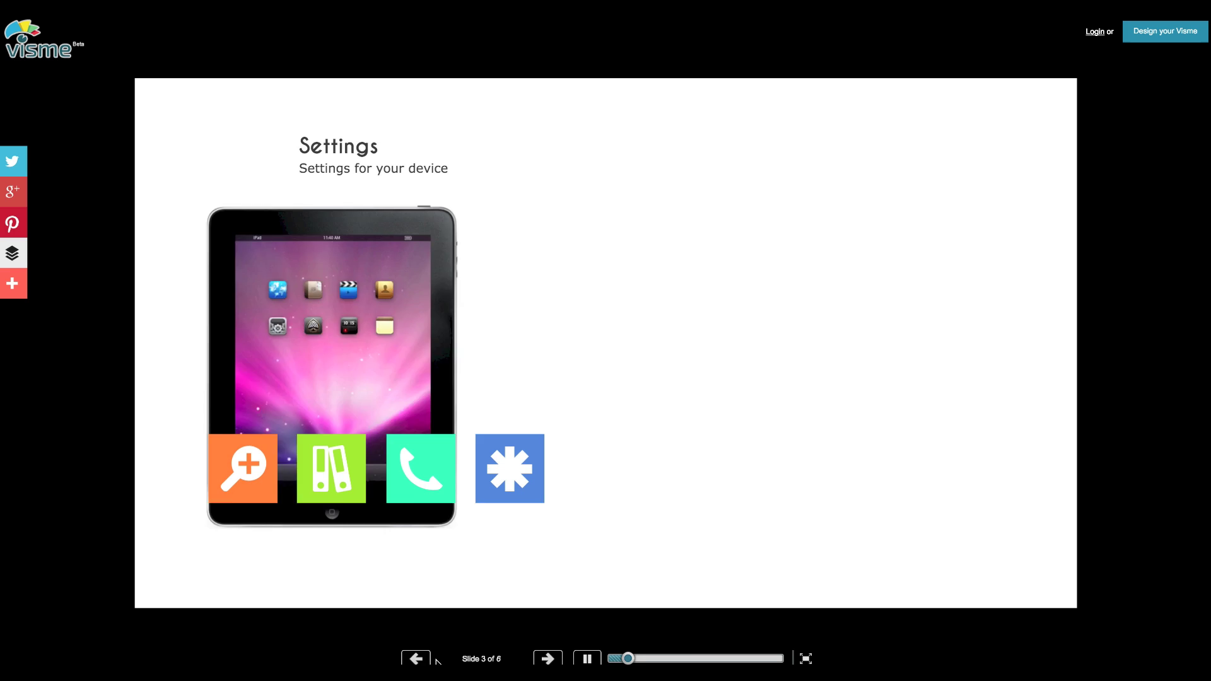
pyautogui.click(417, 658)
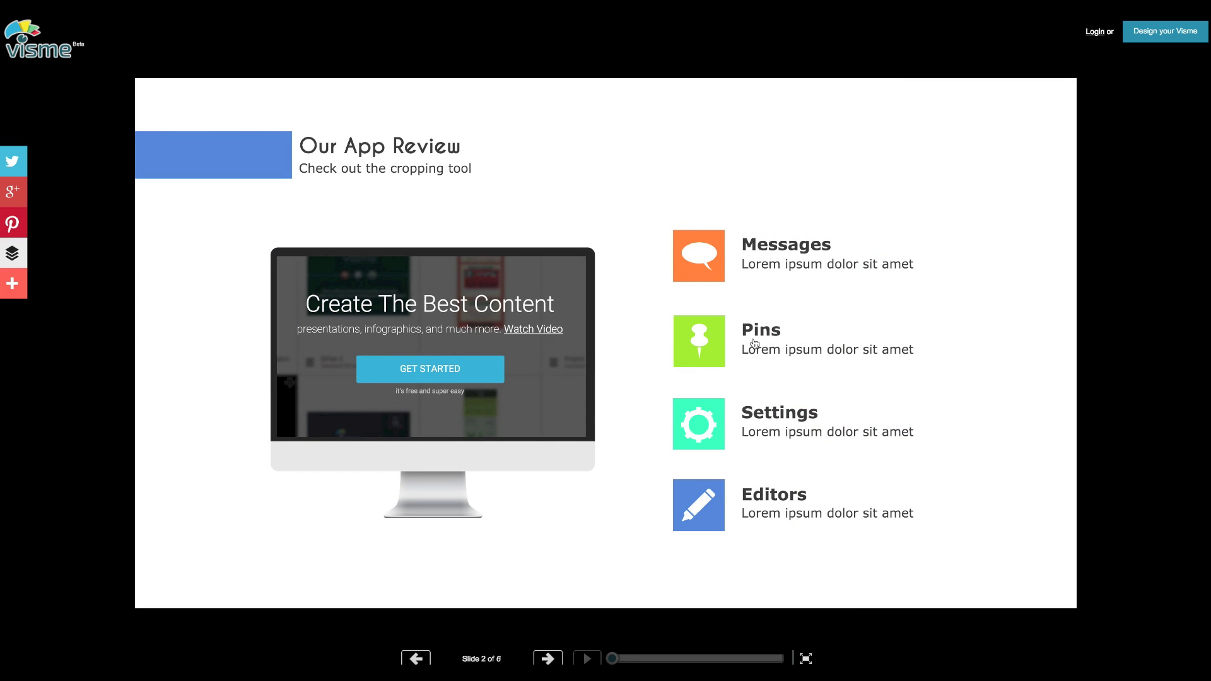
# Check that Pins opens the Visme website, then return to the presentation
pyautogui.click(755, 342)
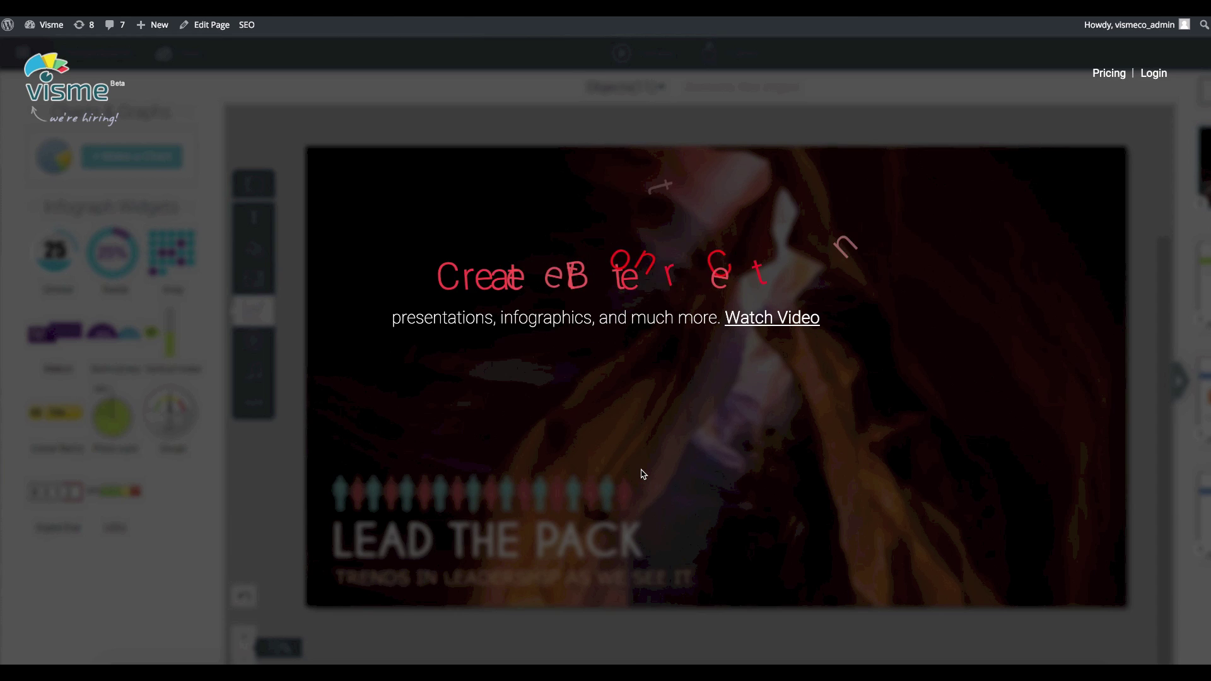
pyautogui.scroll(-2, 643, 474)
pyautogui.scroll(1, 642, 474)
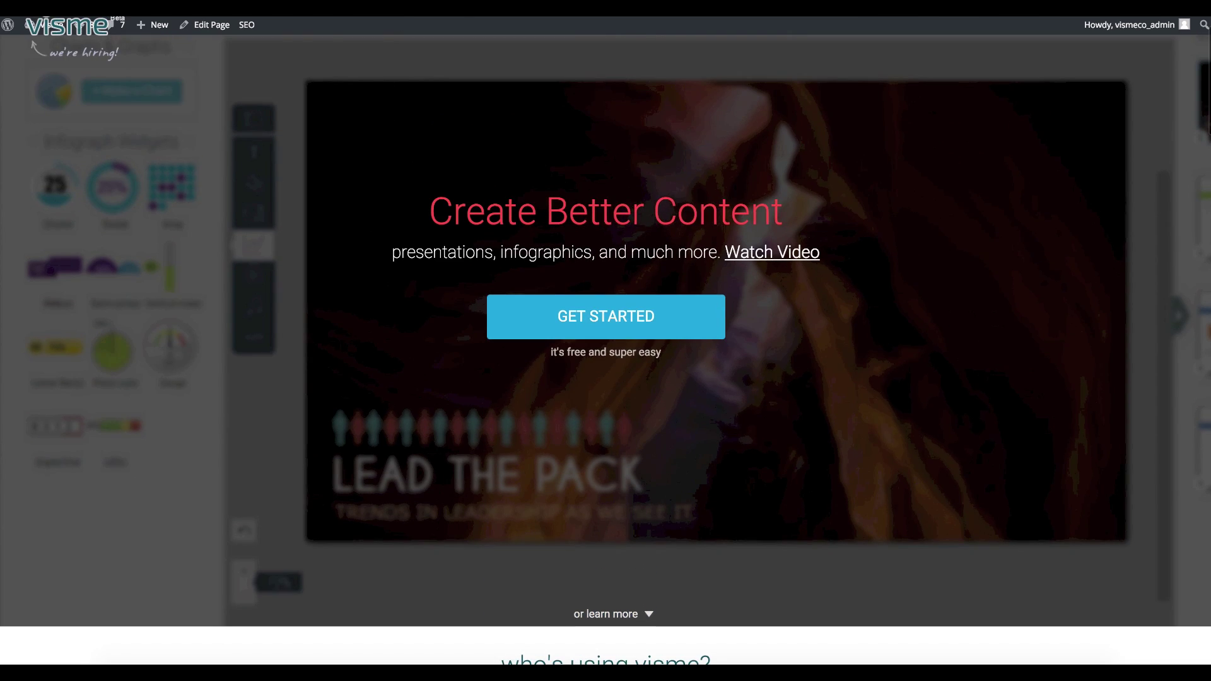
pyautogui.hotkey('alt', 'Left')
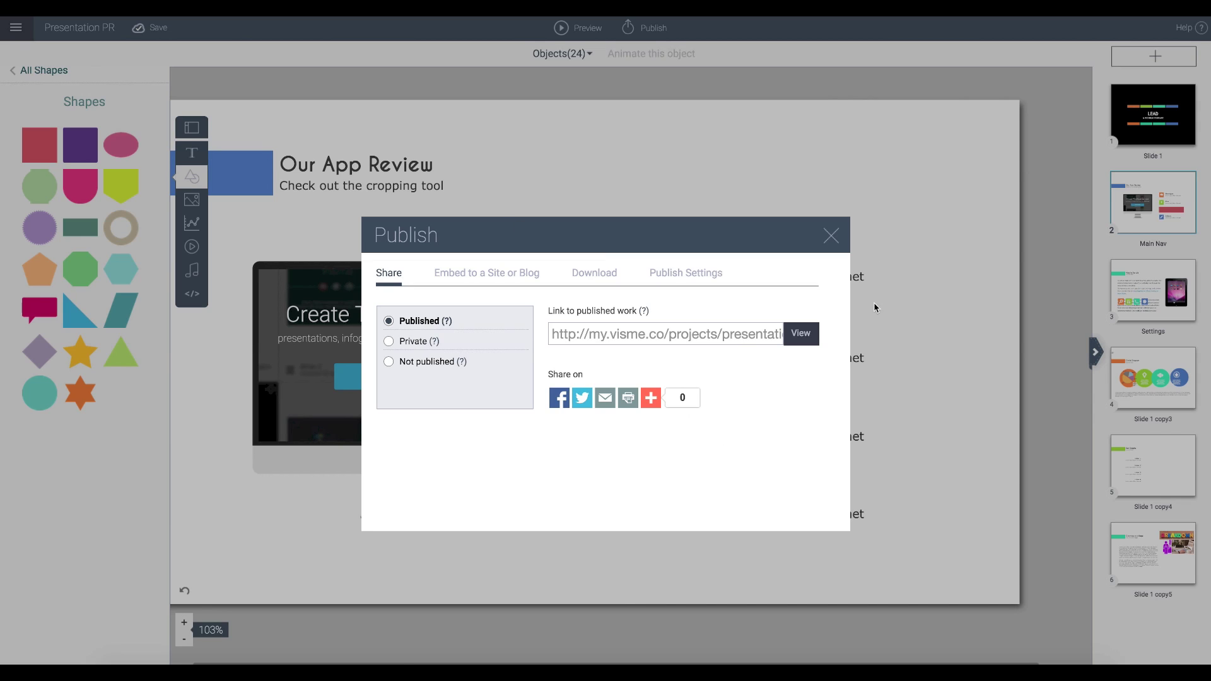
# Close the Publish dialog and collapse the Shapes panel to show the full Main Nav slide
pyautogui.click(834, 238)
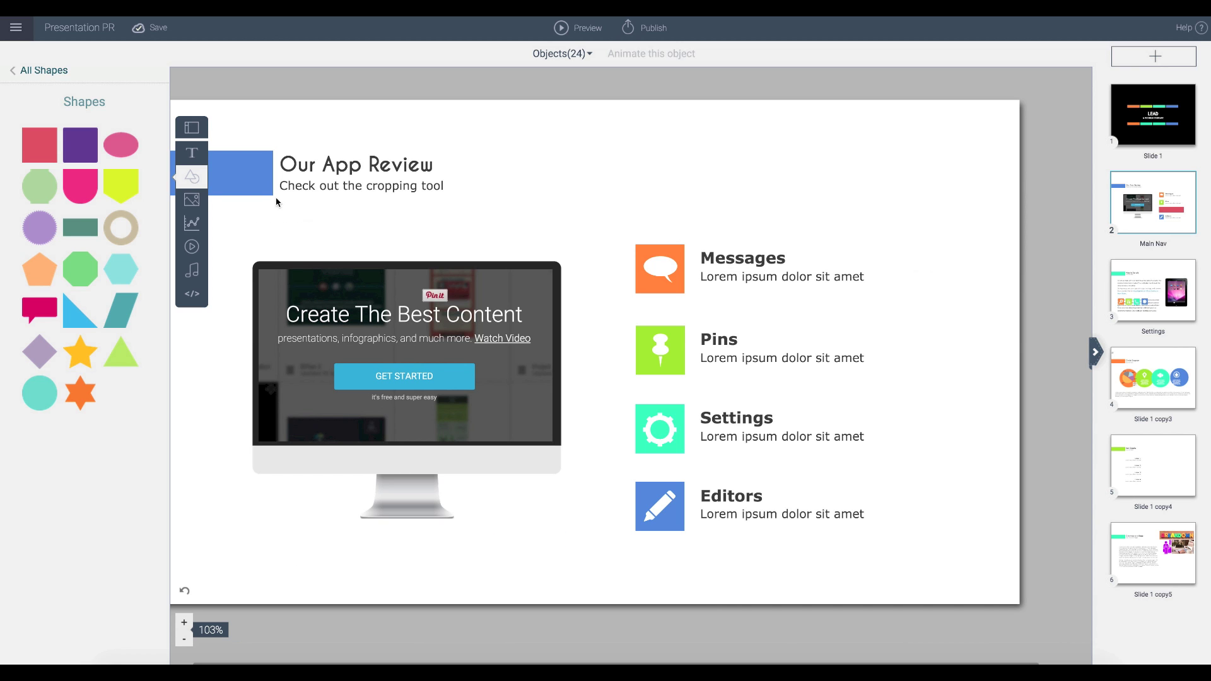
pyautogui.click(192, 177)
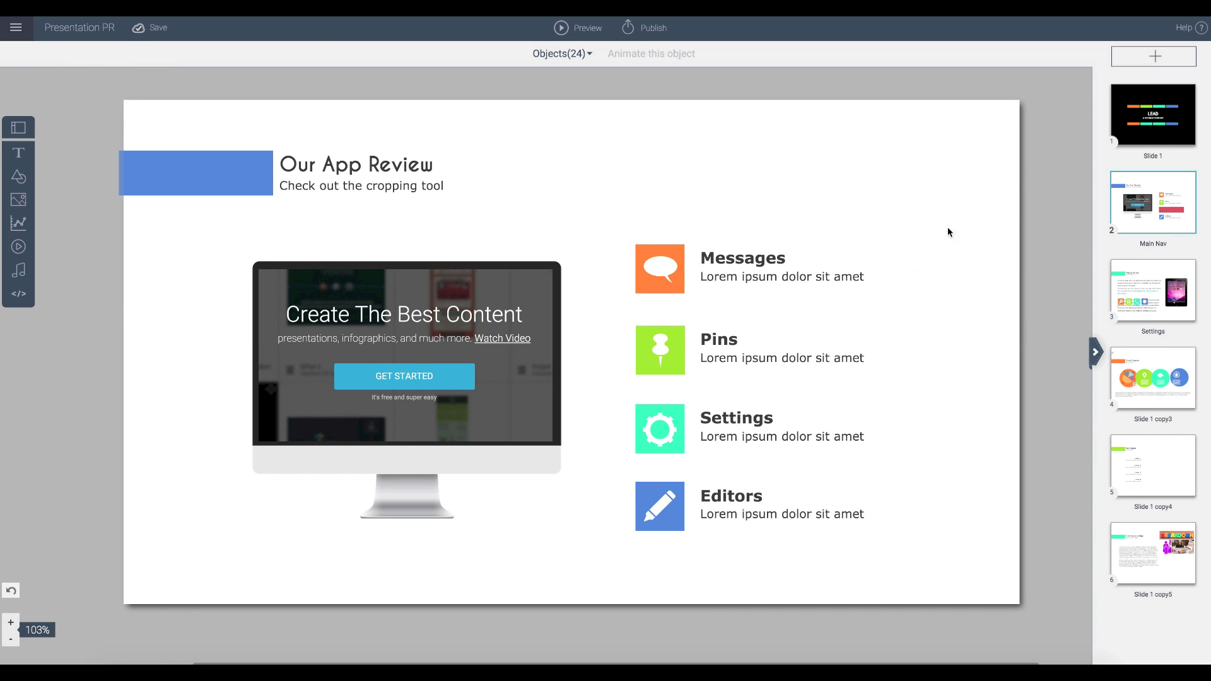